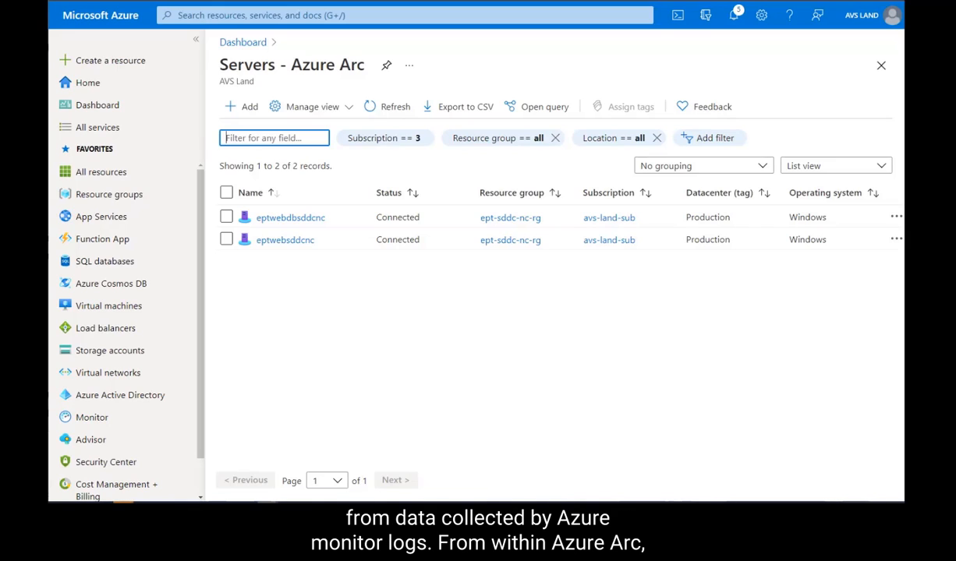
# Start adding the Log Analytics Agent - Azure Arc extension to the eptwebsddcnc server.
pyautogui.click(286, 240)
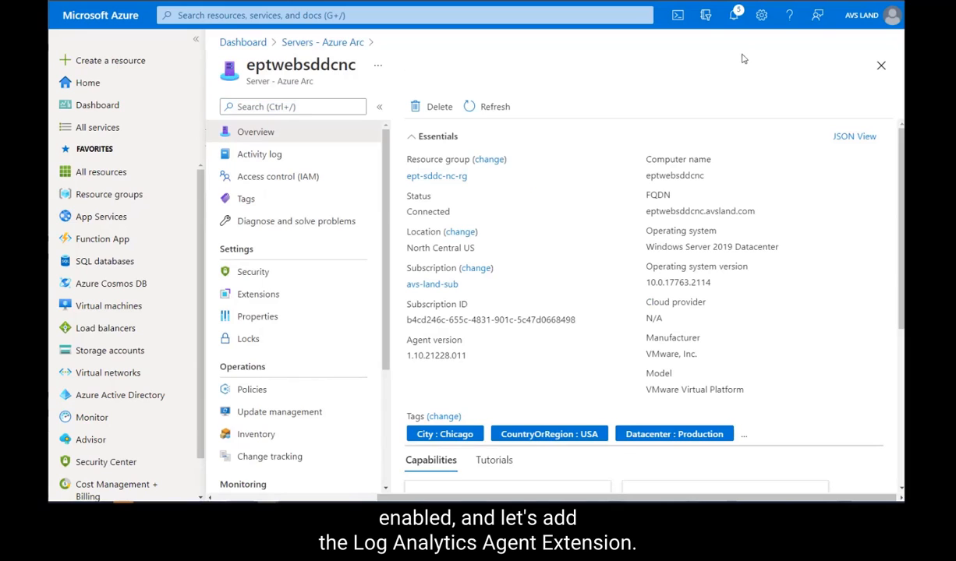
pyautogui.click(266, 294)
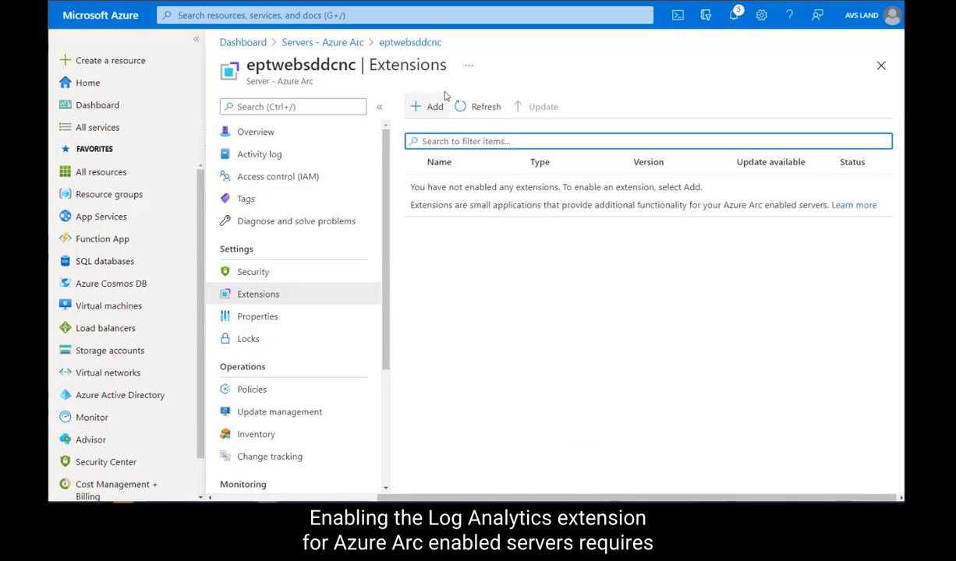
pyautogui.click(430, 107)
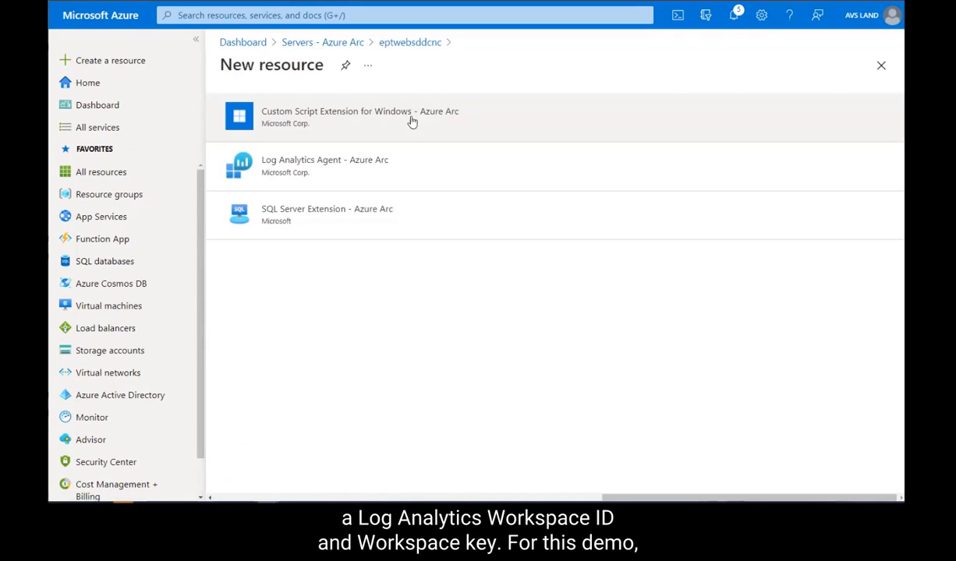
pyautogui.click(355, 162)
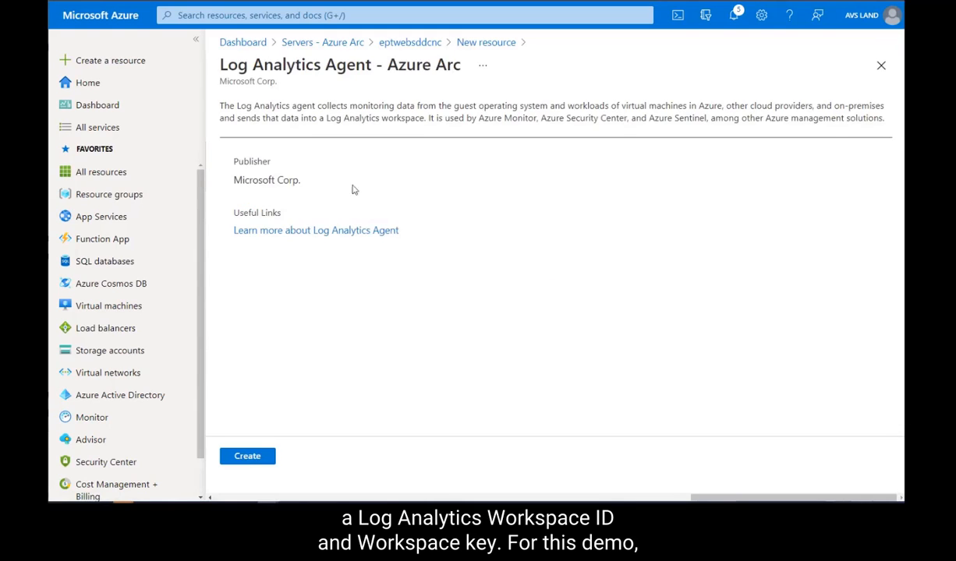
pyautogui.click(243, 454)
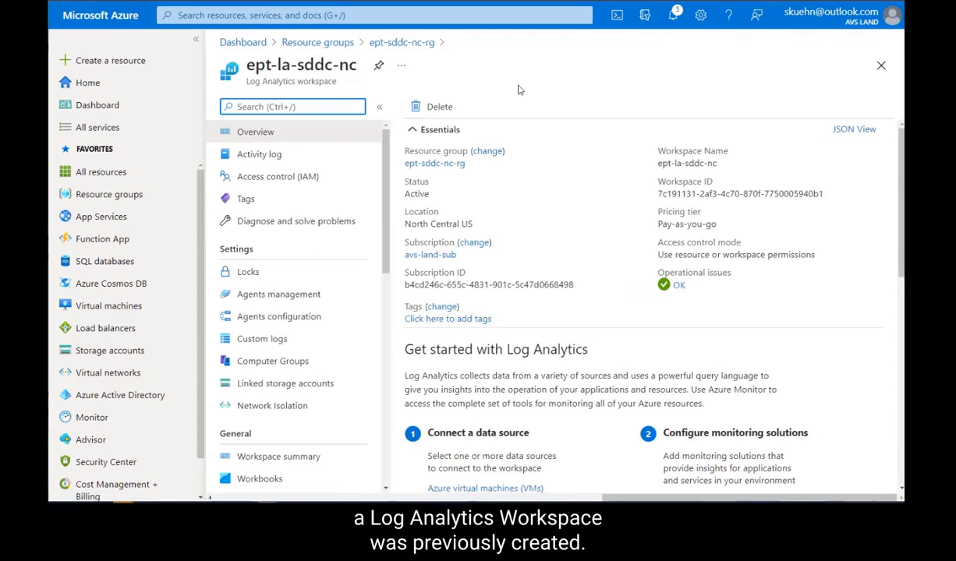
# Open agents management for the ept-la-sddc-nc workspace to get its workspace ID and key.
pyautogui.click(282, 296)
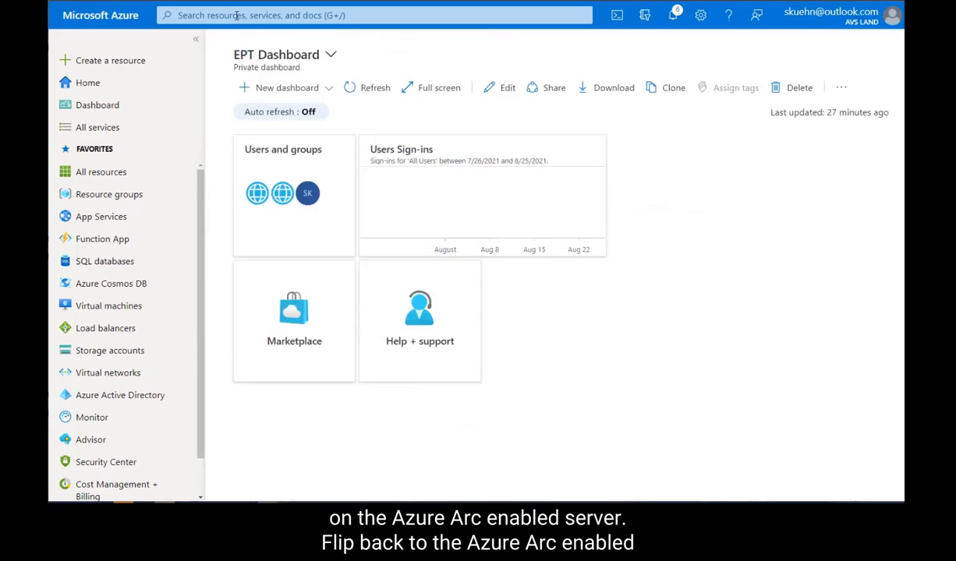
# Return to the Azure Arc server eptwebsddcnc and begin creating a Log Analytics Agent - Azure Arc extension for it.
pyautogui.click(262, 15)
pyautogui.click(209, 196)
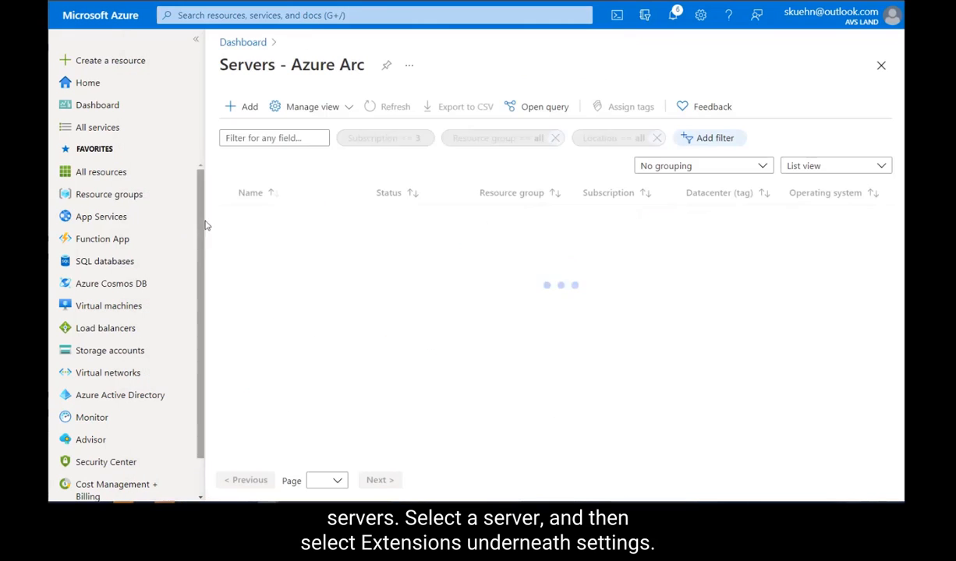
pyautogui.click(282, 240)
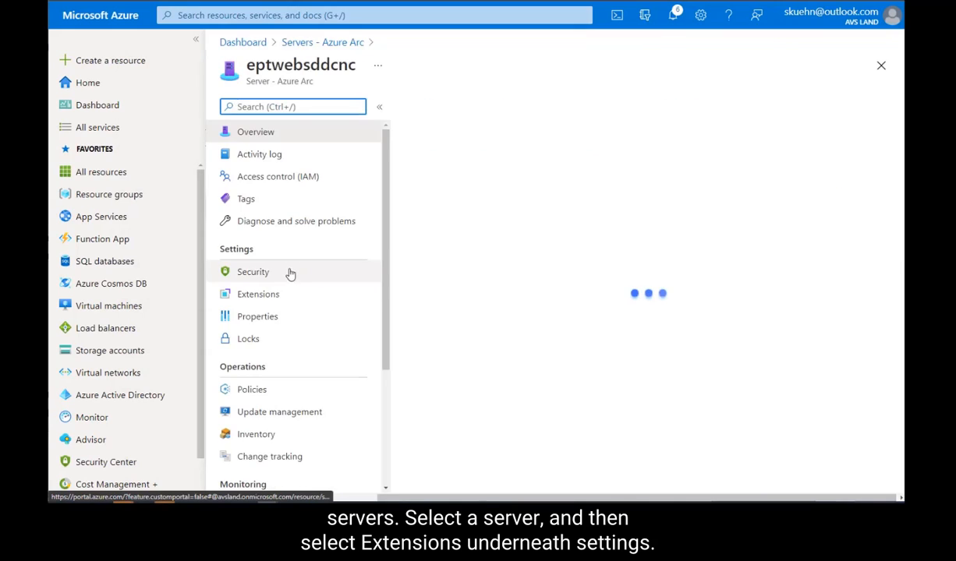
pyautogui.click(265, 294)
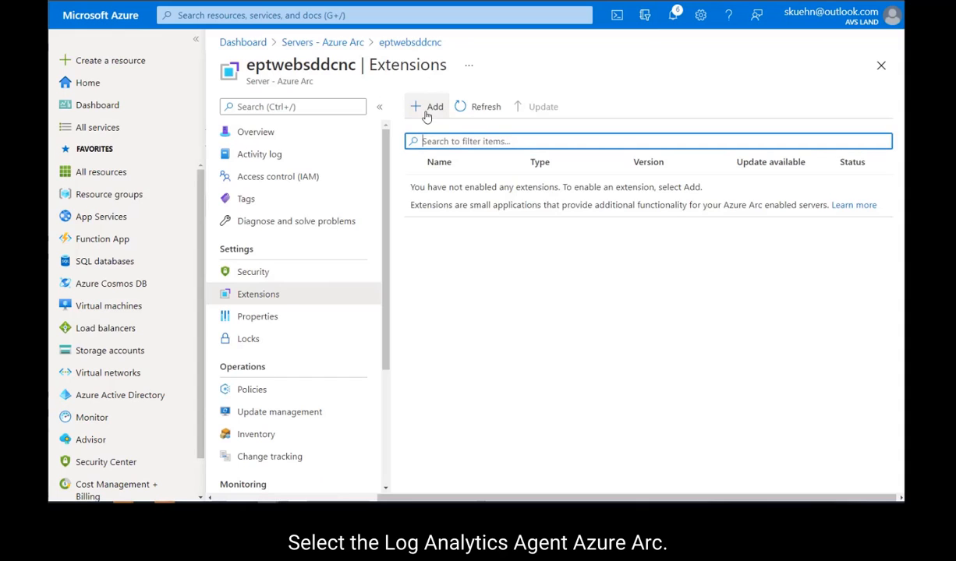
pyautogui.click(428, 109)
pyautogui.click(336, 180)
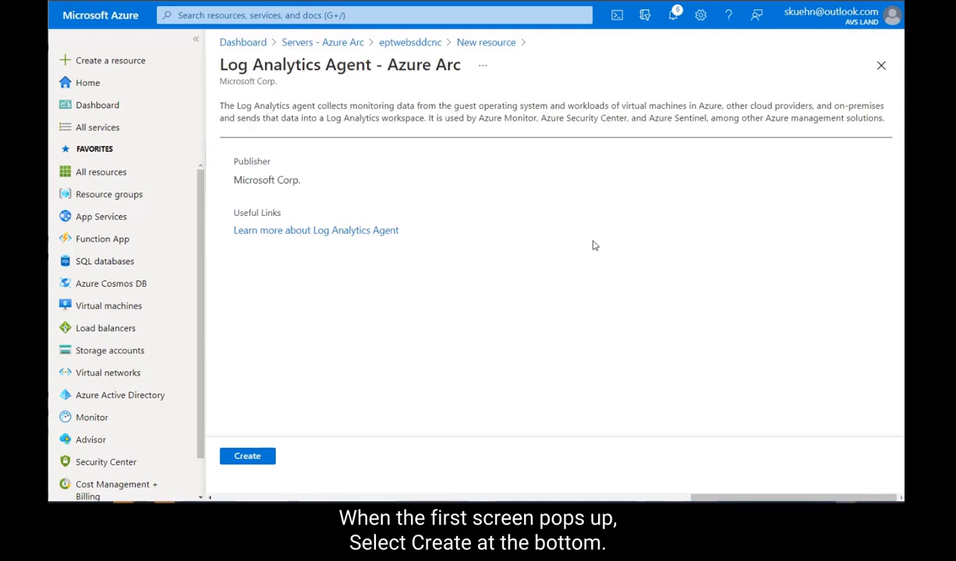
pyautogui.click(229, 456)
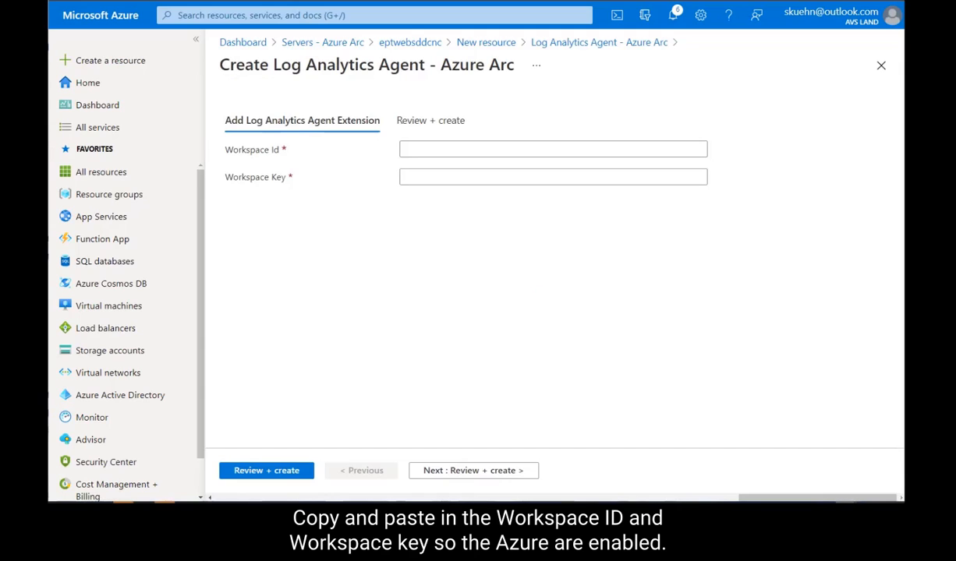
# Paste the workspace ID and workspace key into the Log Analytics agent form, then validate and create the extension.
pyautogui.click(456, 146)
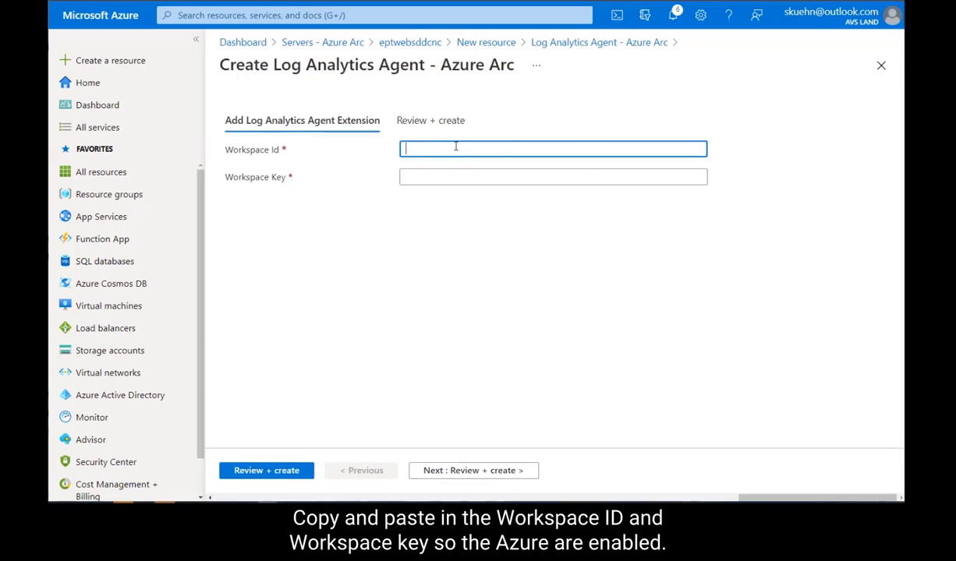
pyautogui.hotkey('ctrl', 'v')
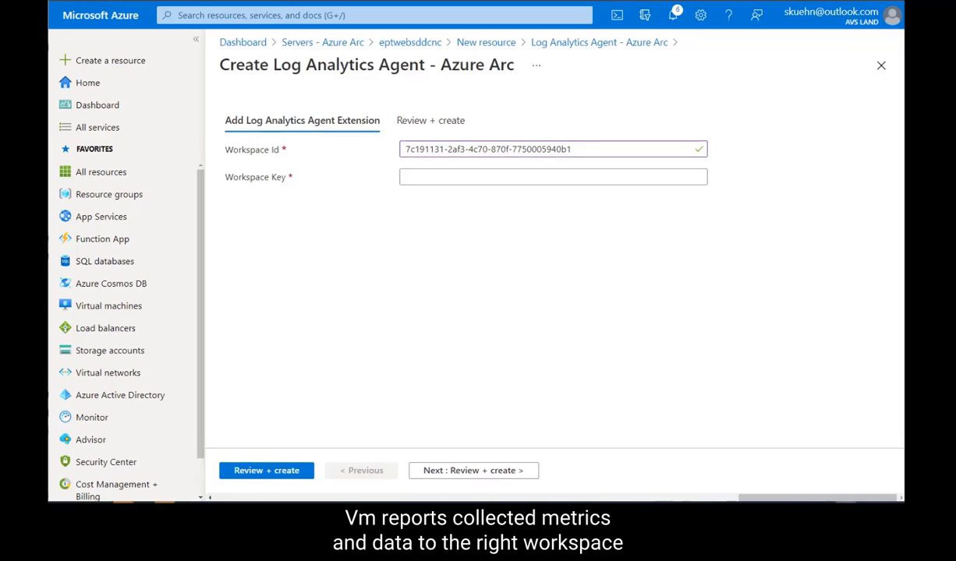
pyautogui.click(585, 178)
pyautogui.hotkey('ctrl', 'v')
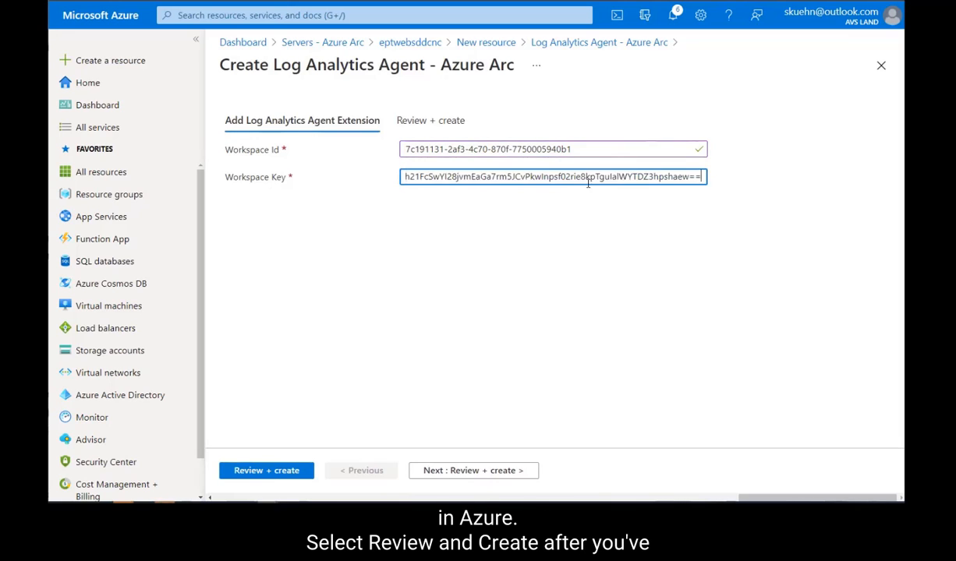
pyautogui.click(267, 468)
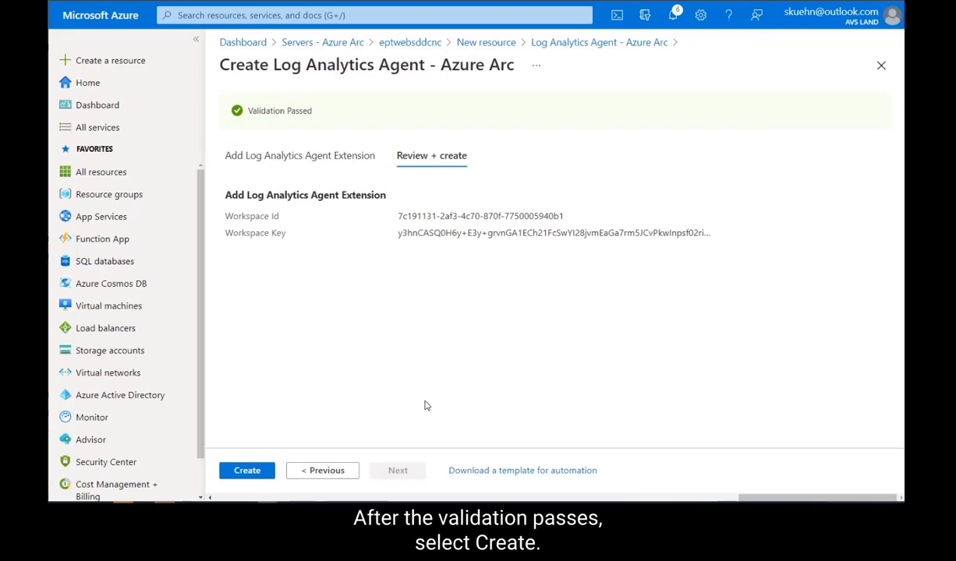
pyautogui.click(249, 471)
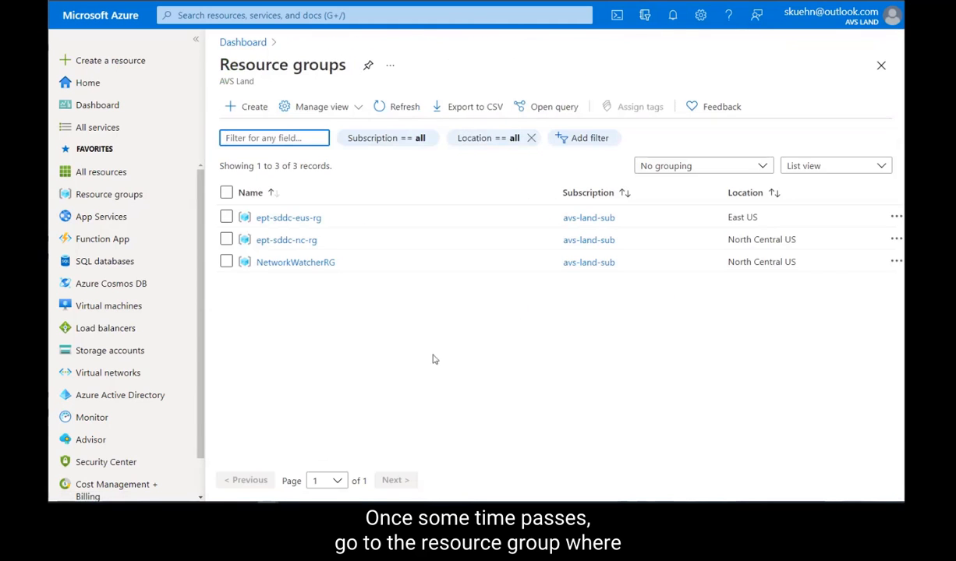
# Open the logs of the ept-la-sddc-nc workspace in the ept-sddc-nc-rg resource group.
pyautogui.click(305, 244)
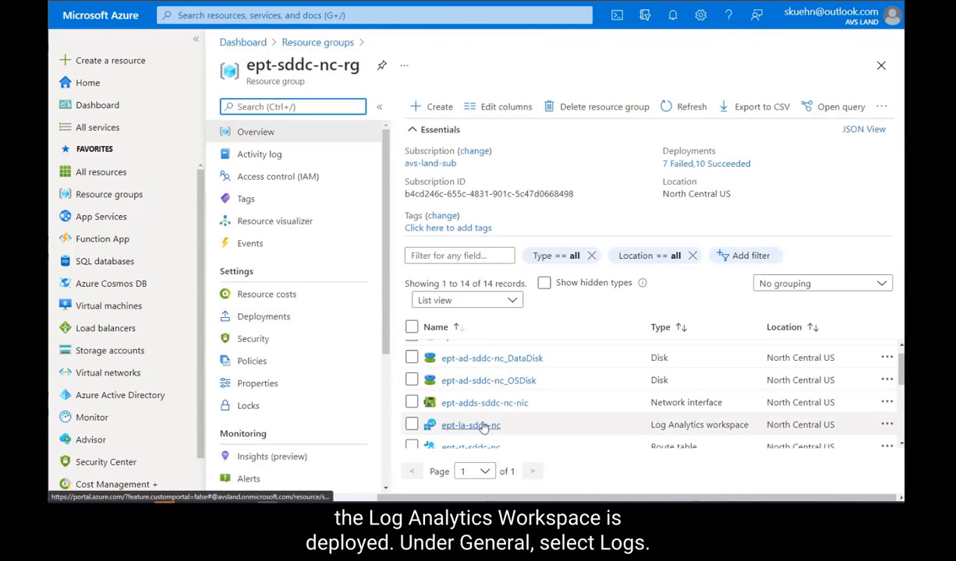
pyautogui.click(482, 425)
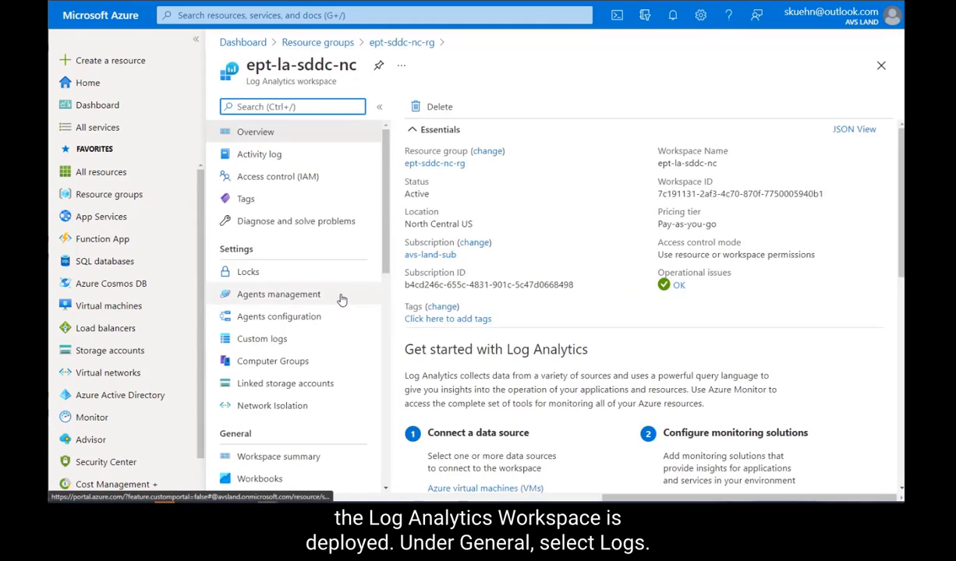
pyautogui.scroll(-5, 342, 297)
pyautogui.click(246, 334)
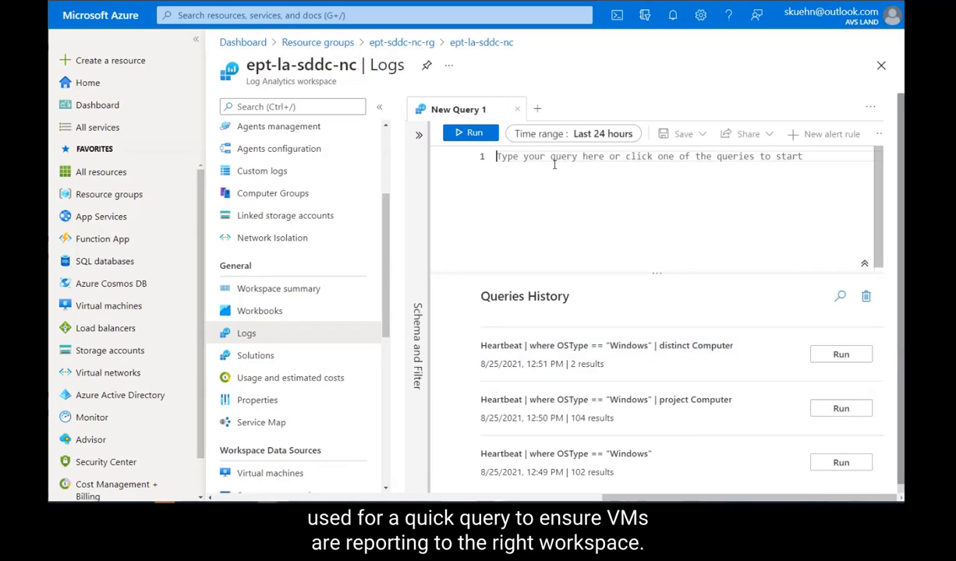
# Write and run the three-line query Heartbeat | where OSType == "Windows" | distinct Computer.
pyautogui.write('Heart')
pyautogui.press('Tab')
pyautogui.press('Return')
pyautogui.write('| where')
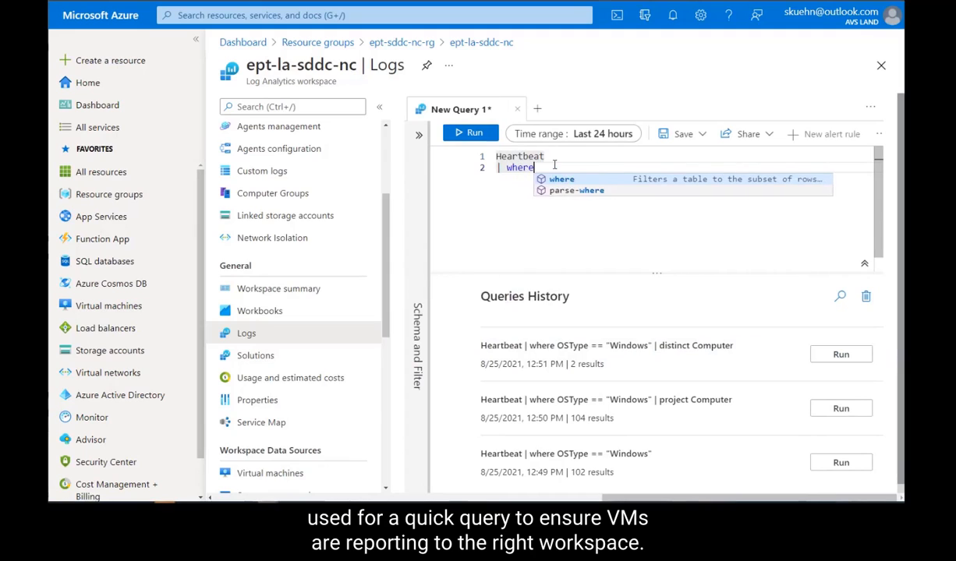
pyautogui.write(' OSType ')
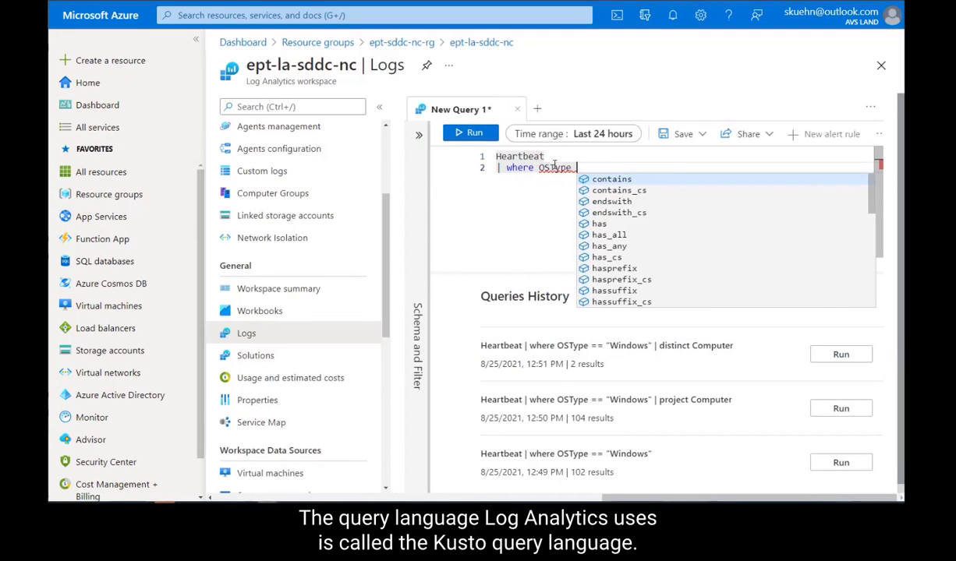
pyautogui.write('== "W')
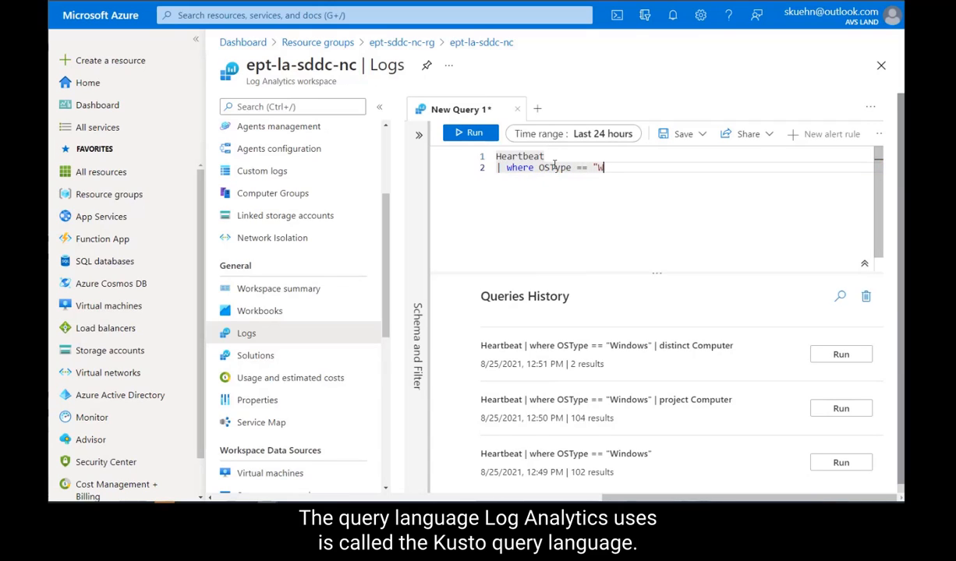
pyautogui.write('indows"')
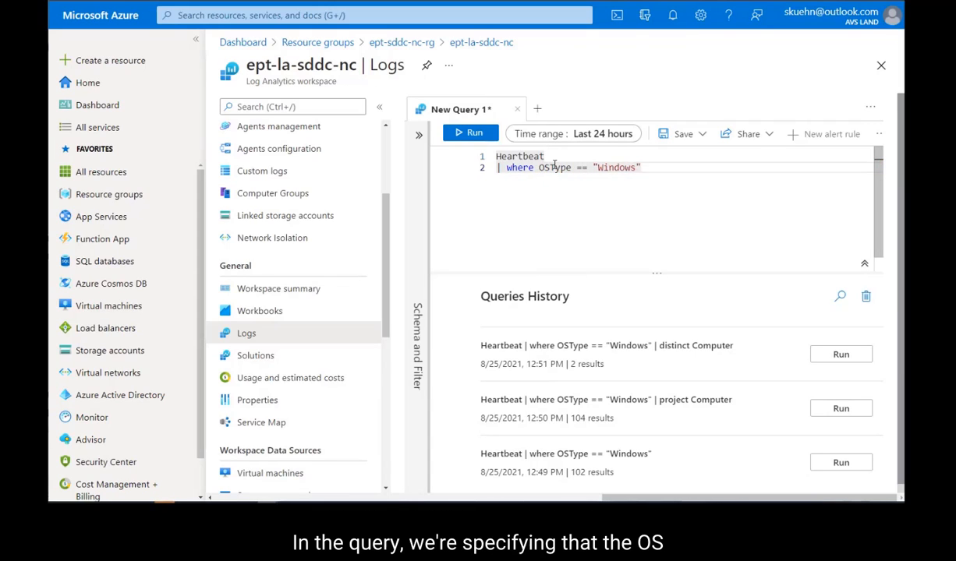
pyautogui.press('Return')
pyautogui.write('| di')
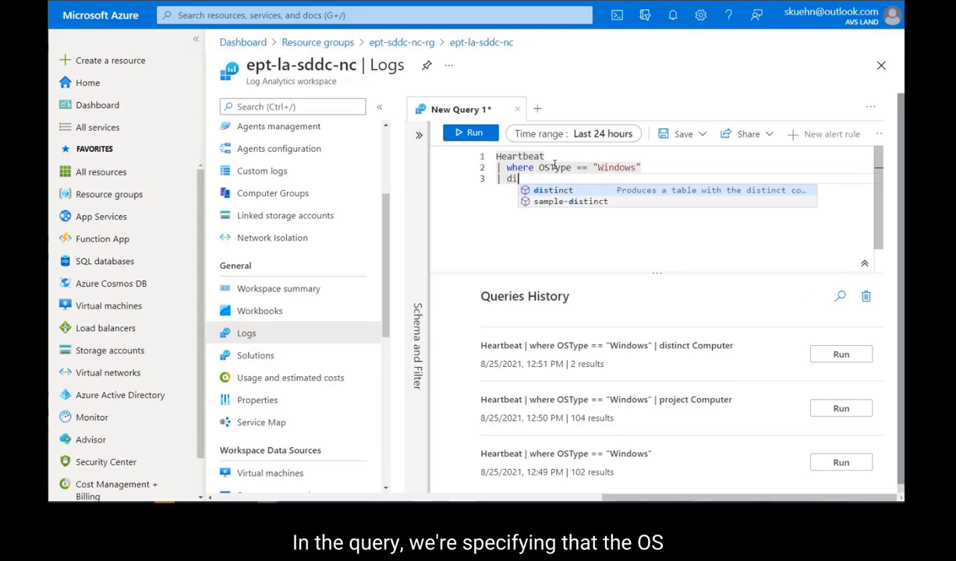
pyautogui.write('stinct Computer')
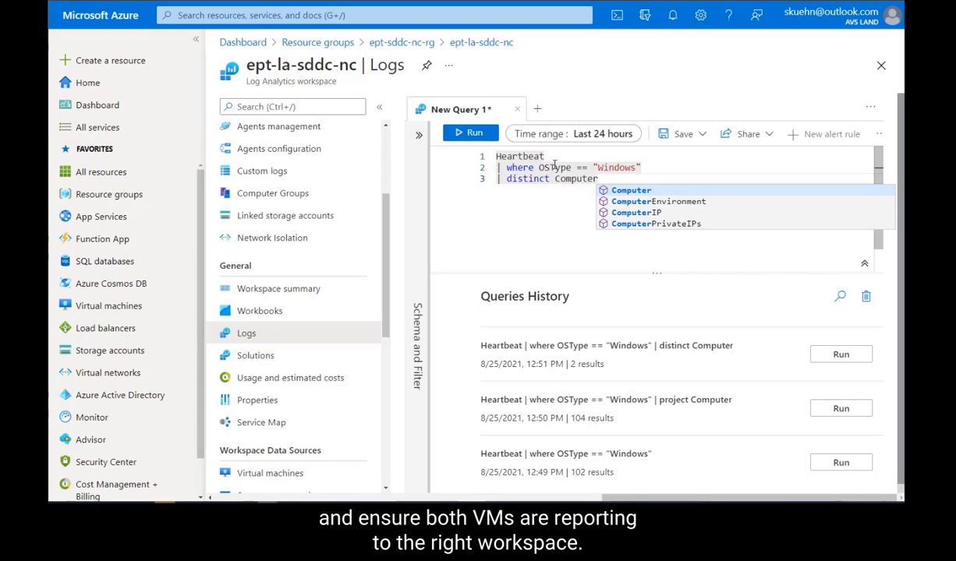
pyautogui.click(470, 133)
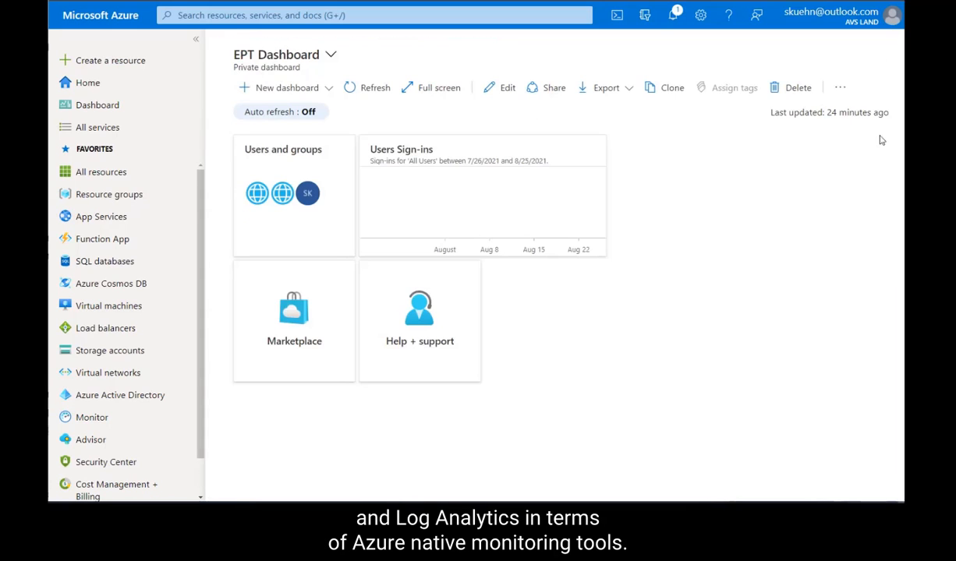
# Open the policies of the Azure Arc server eptwebdbsddcnc.
pyautogui.click(442, 9)
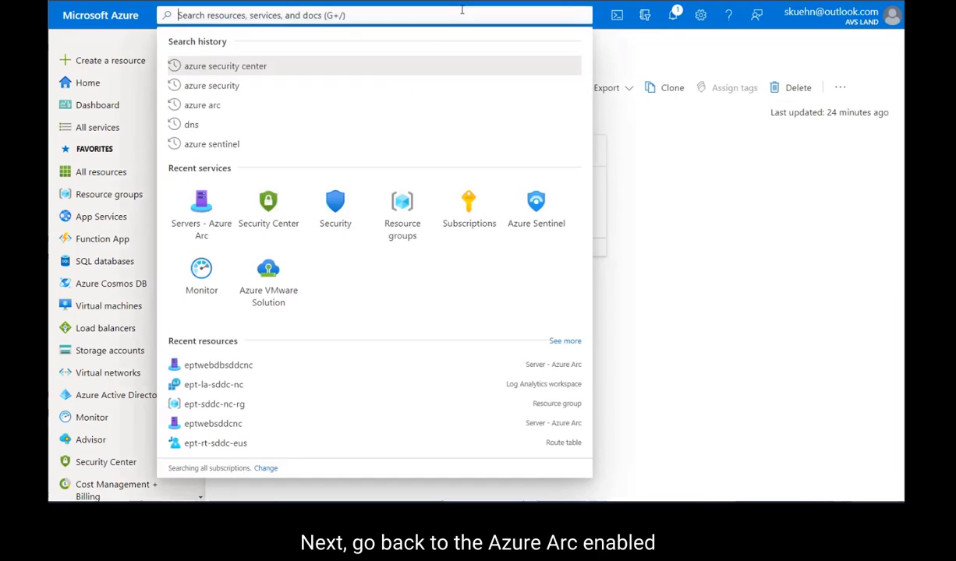
pyautogui.click(201, 202)
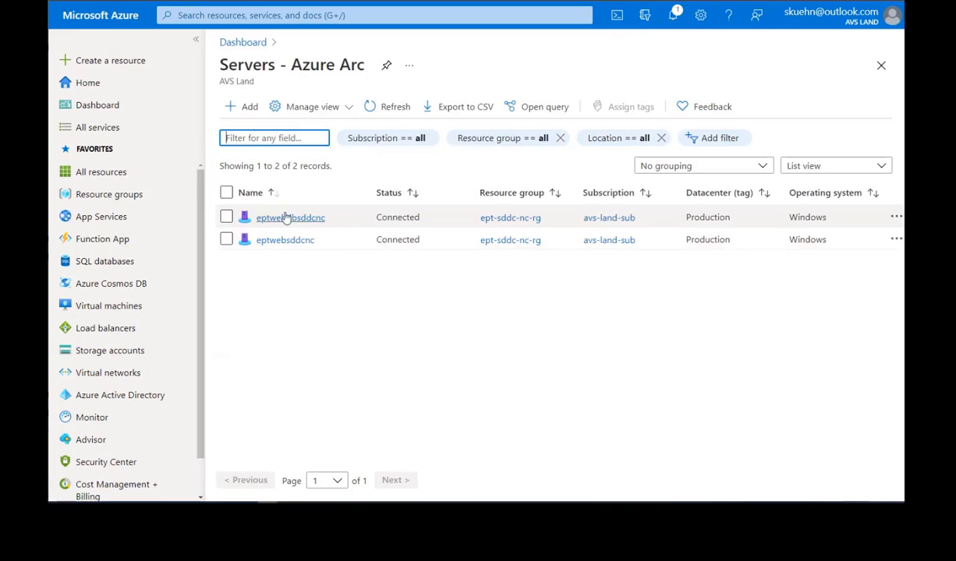
pyautogui.click(286, 218)
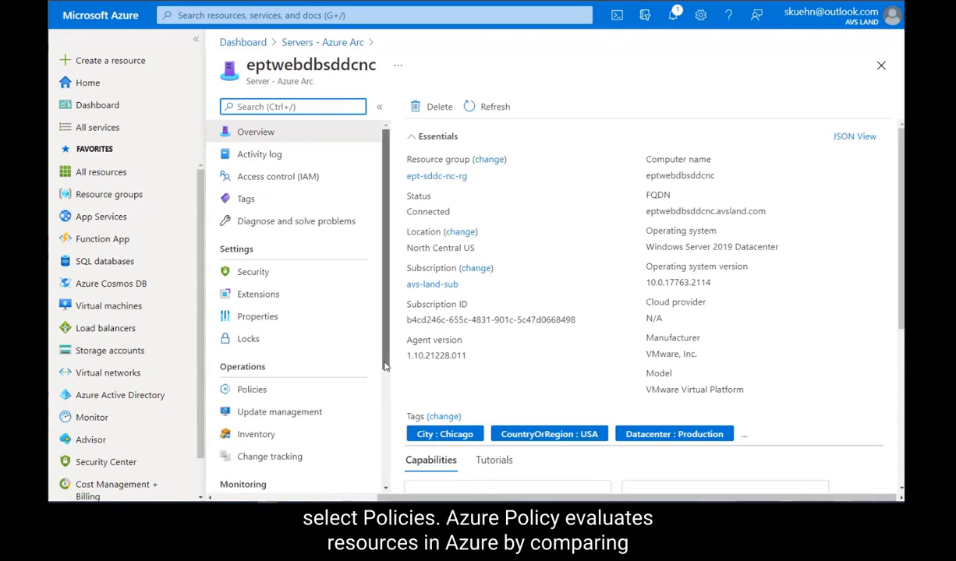
pyautogui.moveTo(385, 365); pyautogui.dragTo(383, 402)
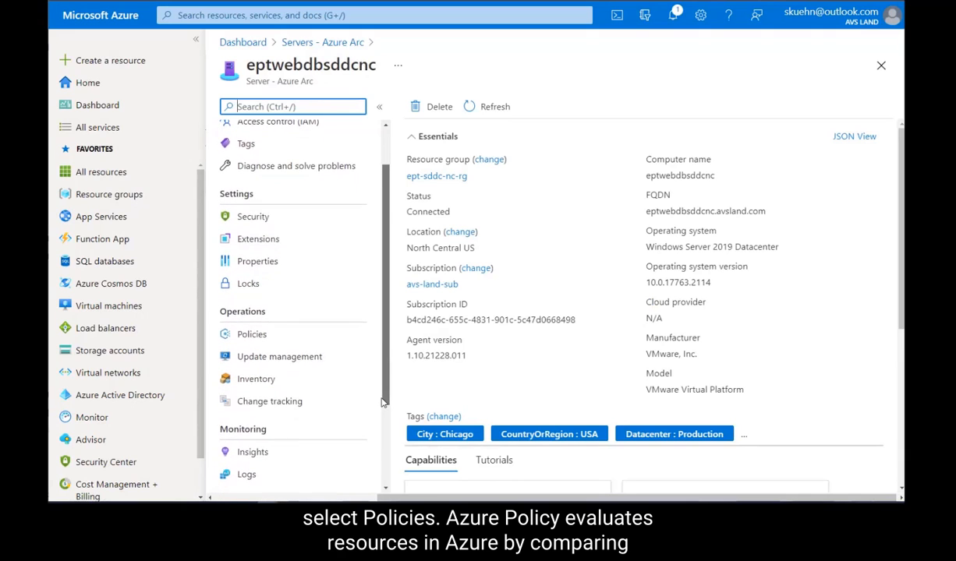
pyautogui.scroll(-2, 361, 400)
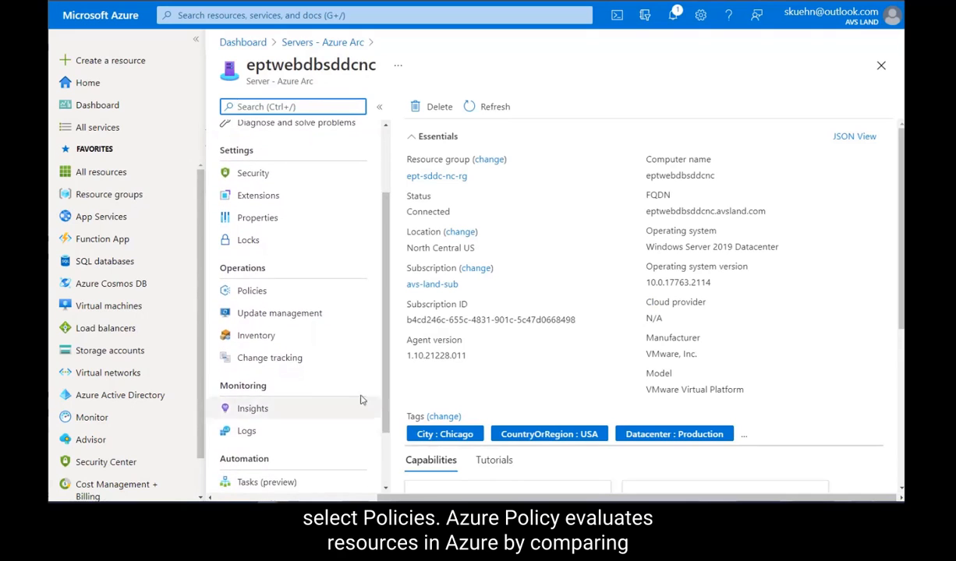
pyautogui.click(294, 294)
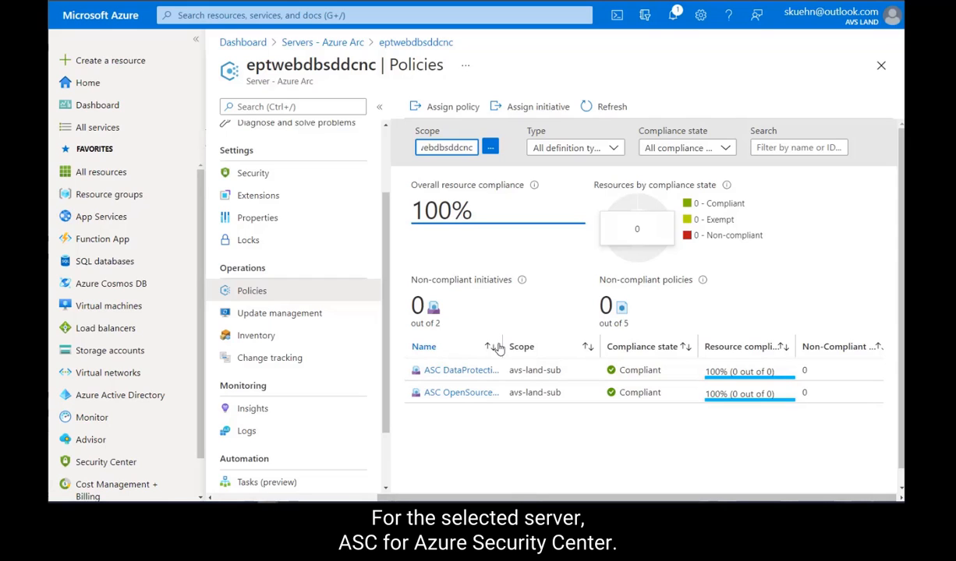
# Widen the name column of the policy list and examine the compliance details of the ASC DataProtection initiative.
pyautogui.moveTo(500, 345); pyautogui.dragTo(536, 343)
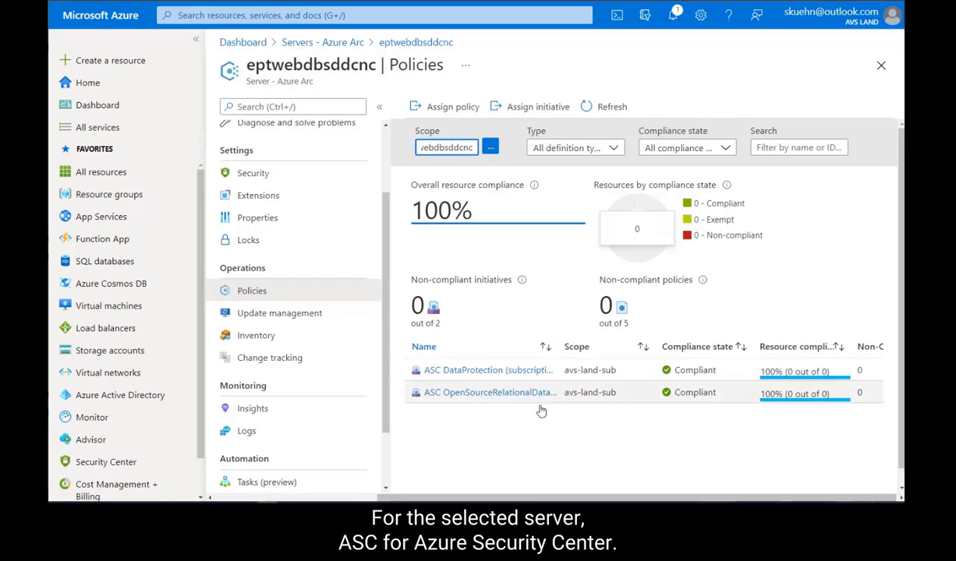
pyautogui.click(501, 373)
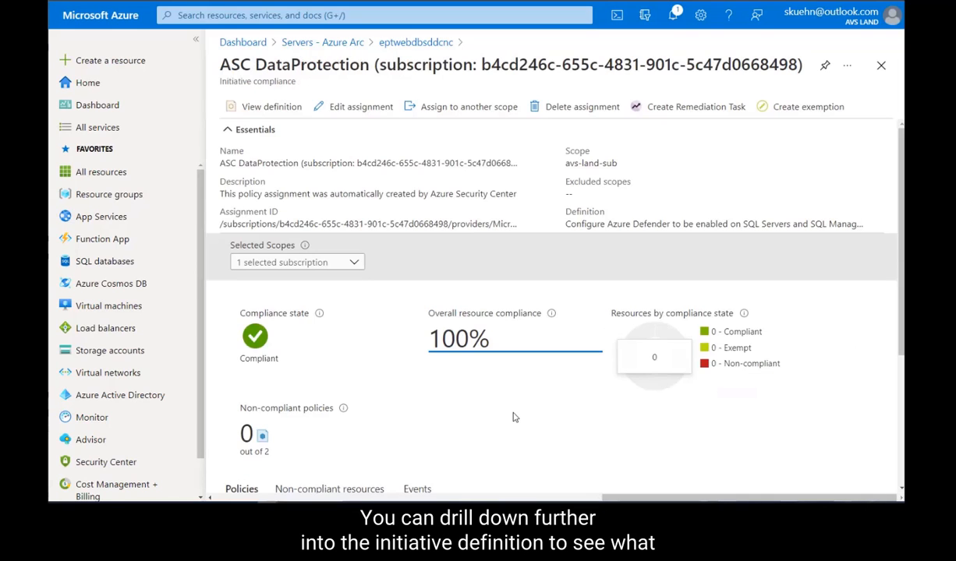
pyautogui.scroll(-2, 529, 426)
pyautogui.scroll(-1, 530, 427)
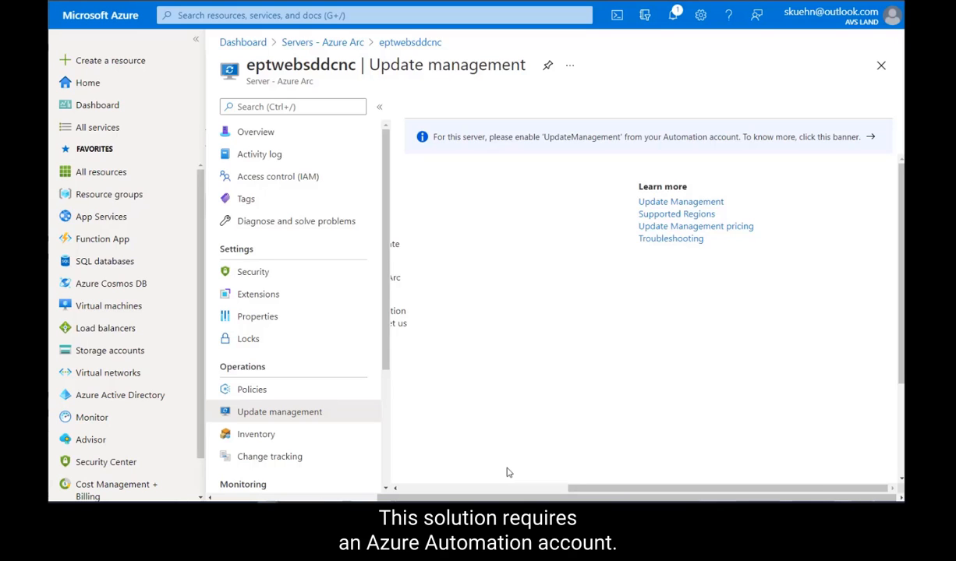
# Find the Automation Accounts service and start creating a new automation account.
pyautogui.click(579, 146)
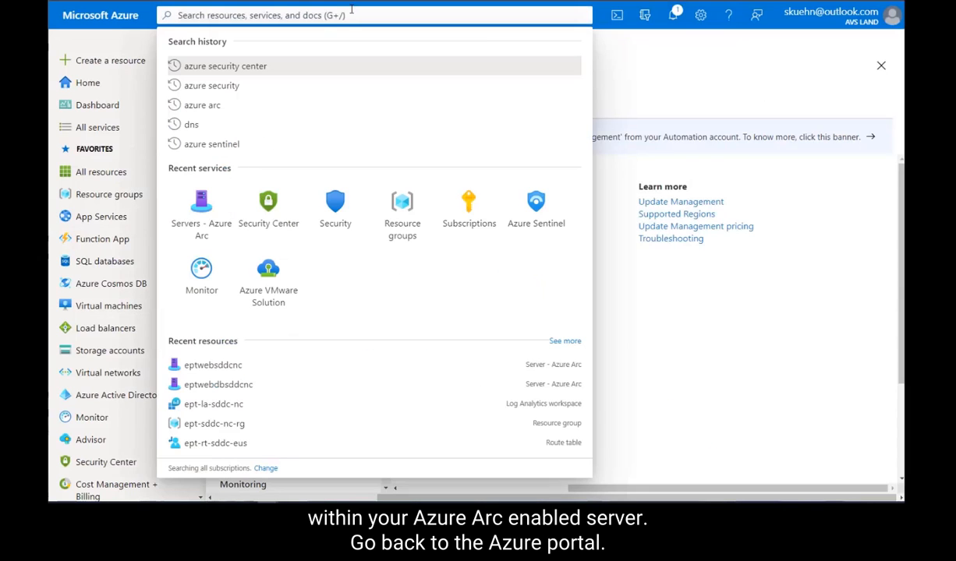
pyautogui.write('automation')
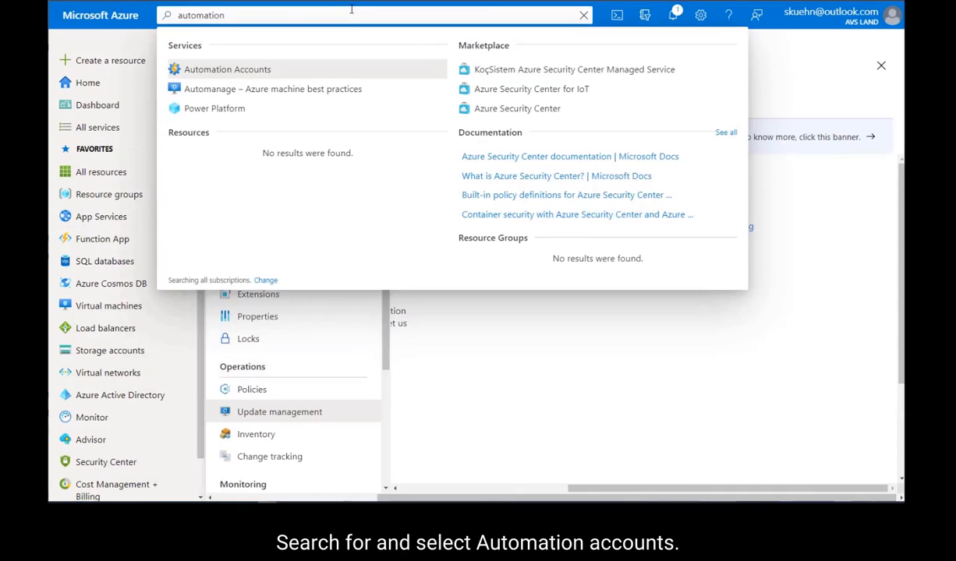
pyautogui.click(257, 69)
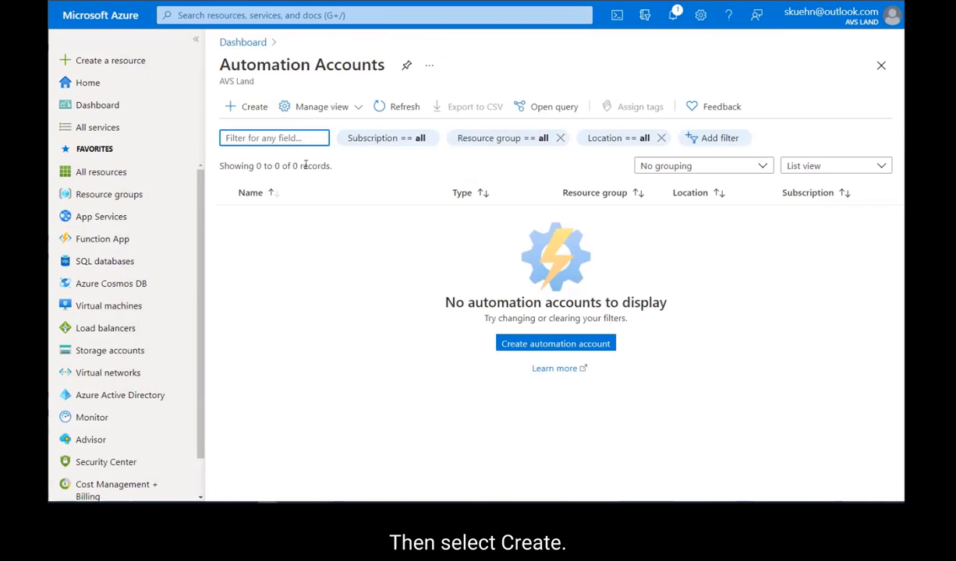
pyautogui.click(258, 109)
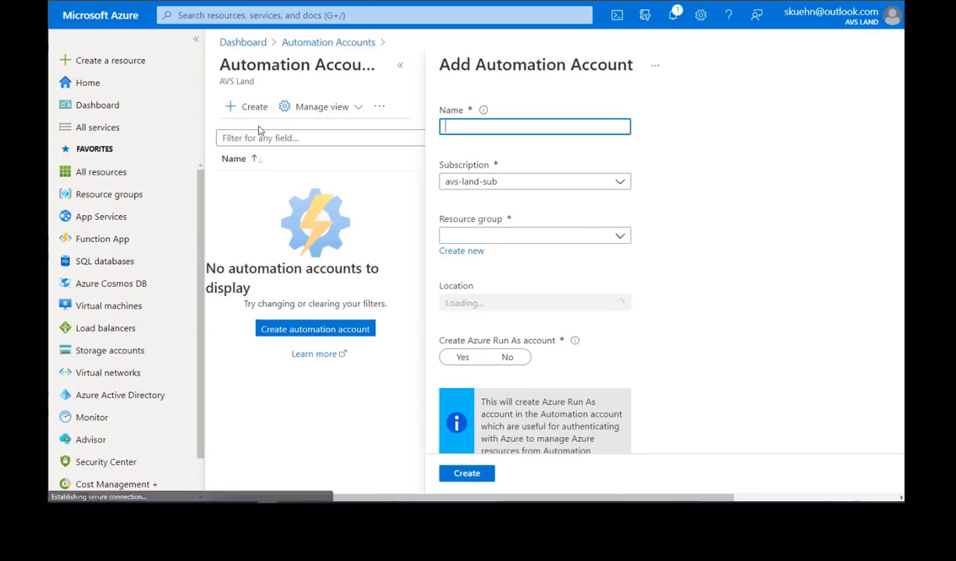
# Create the automation account ept-auto-sddc-nc in the ept-sddc-nc-rg resource group, keeping the Azure Run As account option at Yes.
pyautogui.click(456, 127)
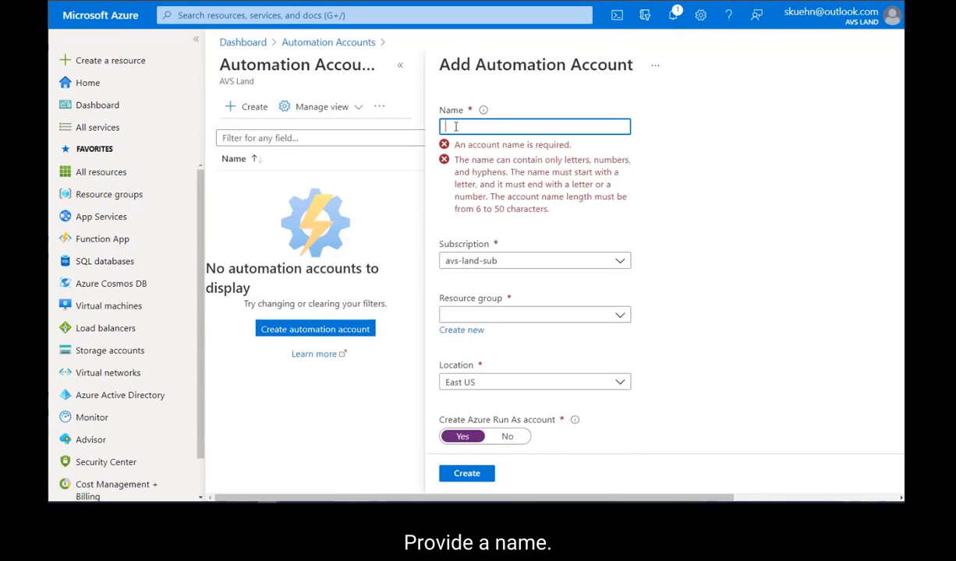
pyautogui.write('ept-auto-sdd')
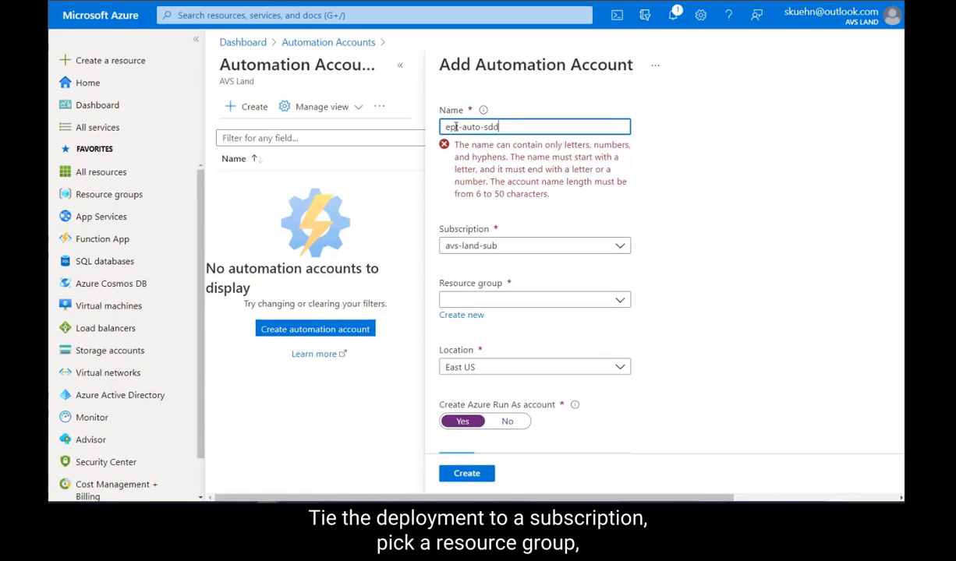
pyautogui.write('c-nc')
pyautogui.click(456, 127)
pyautogui.write('t')
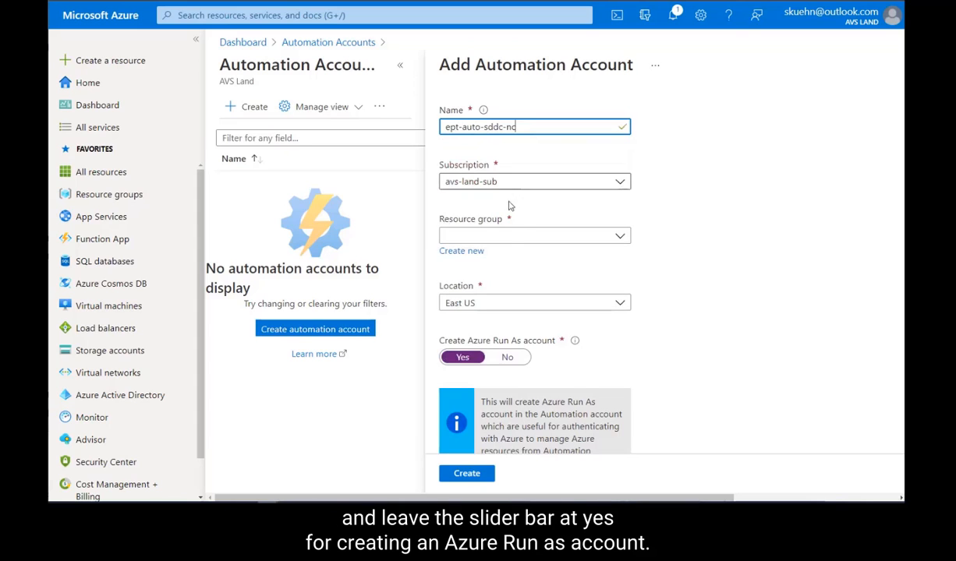
pyautogui.click(511, 237)
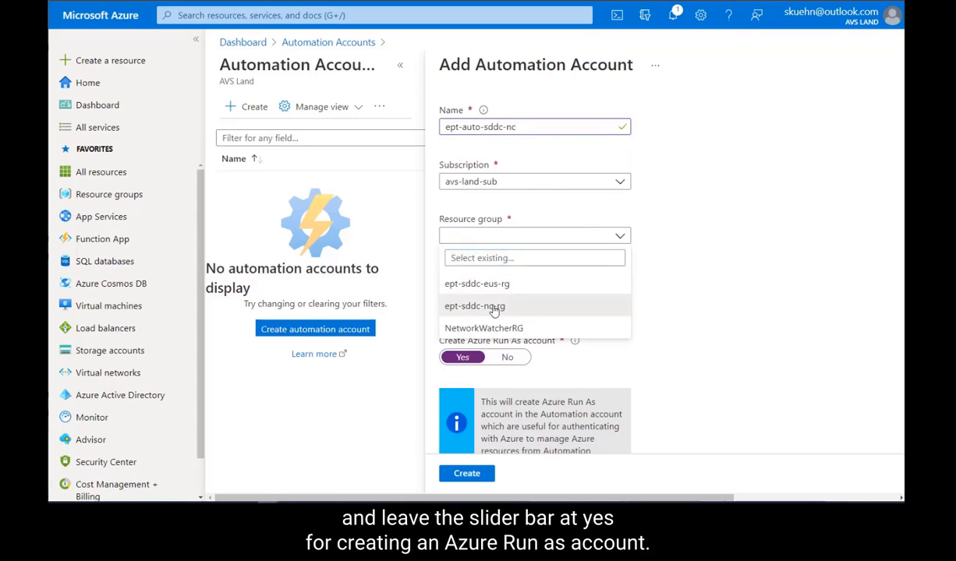
pyautogui.click(555, 305)
pyautogui.scroll(-3, 677, 321)
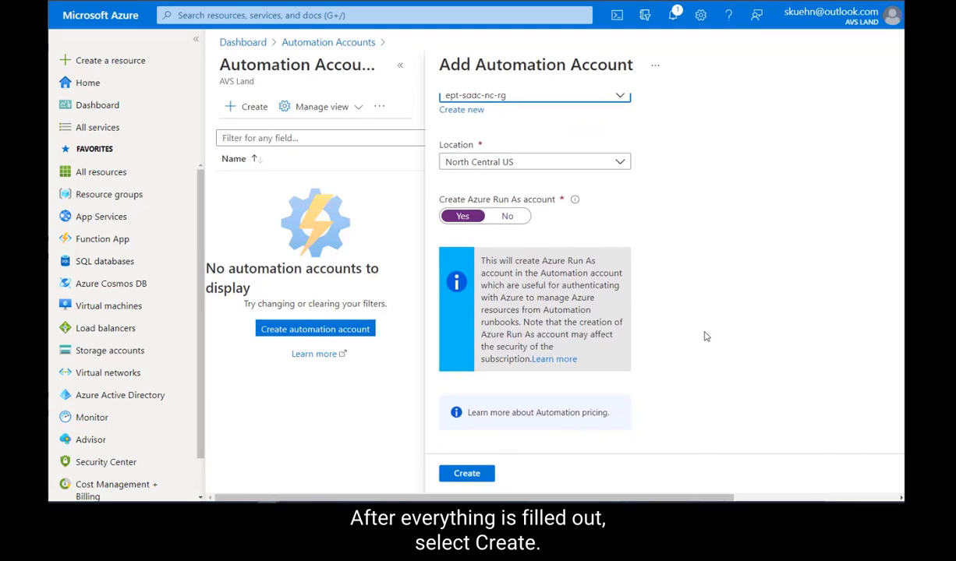
pyautogui.click(484, 477)
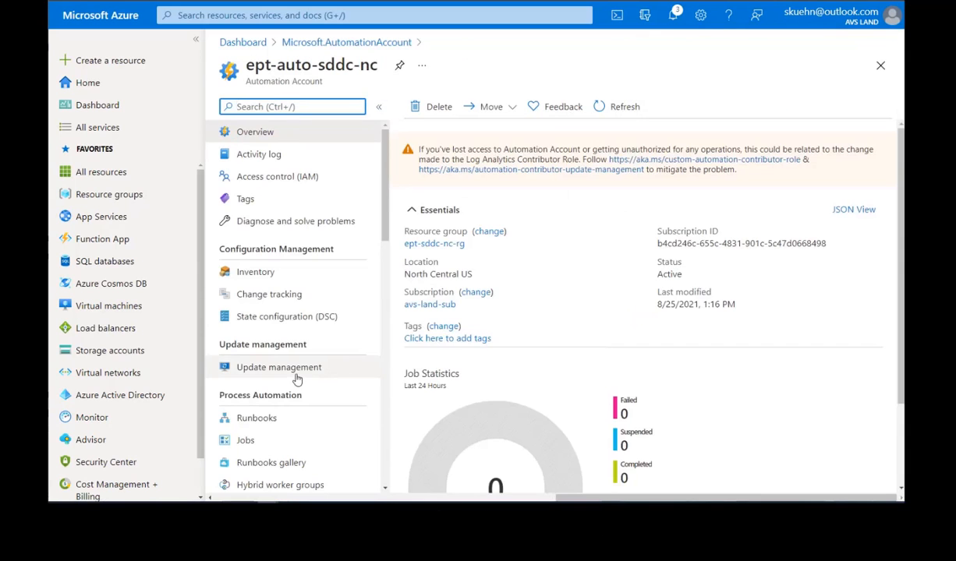
# Enable Update Management for the ept-auto-sddc-nc automation account and link it to the ept-la-sddc-nc Log Analytics workspace.
pyautogui.click(320, 373)
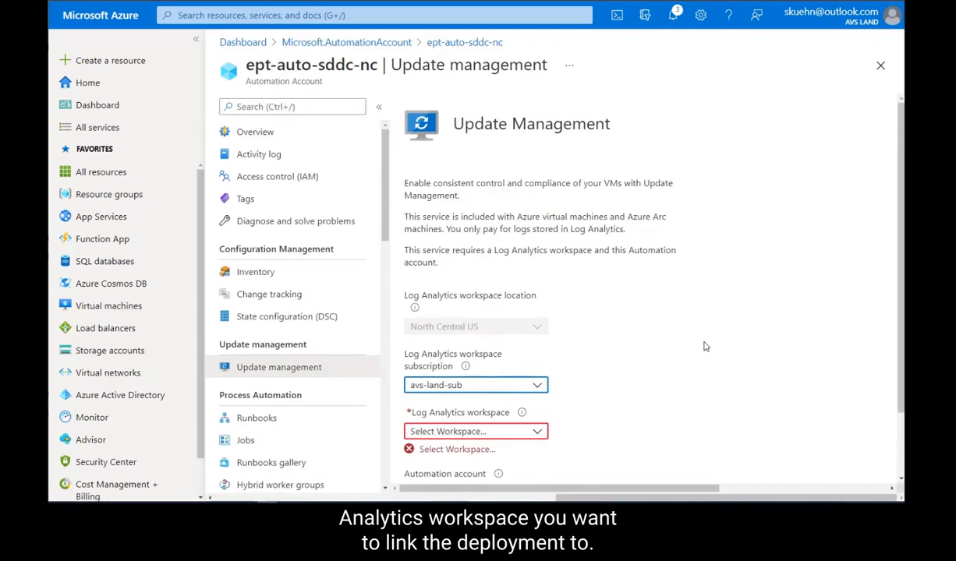
pyautogui.scroll(-2, 704, 346)
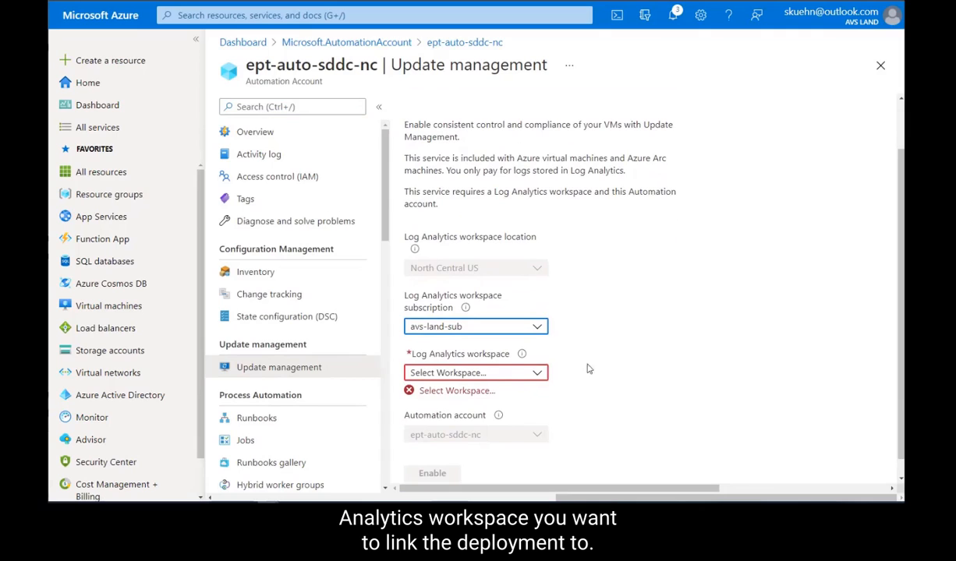
pyautogui.click(505, 369)
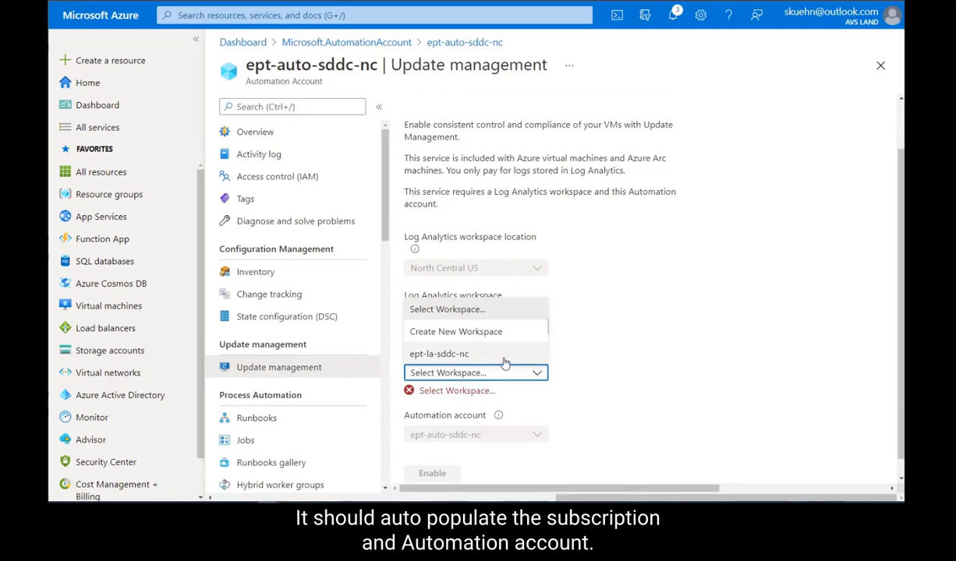
pyautogui.click(505, 356)
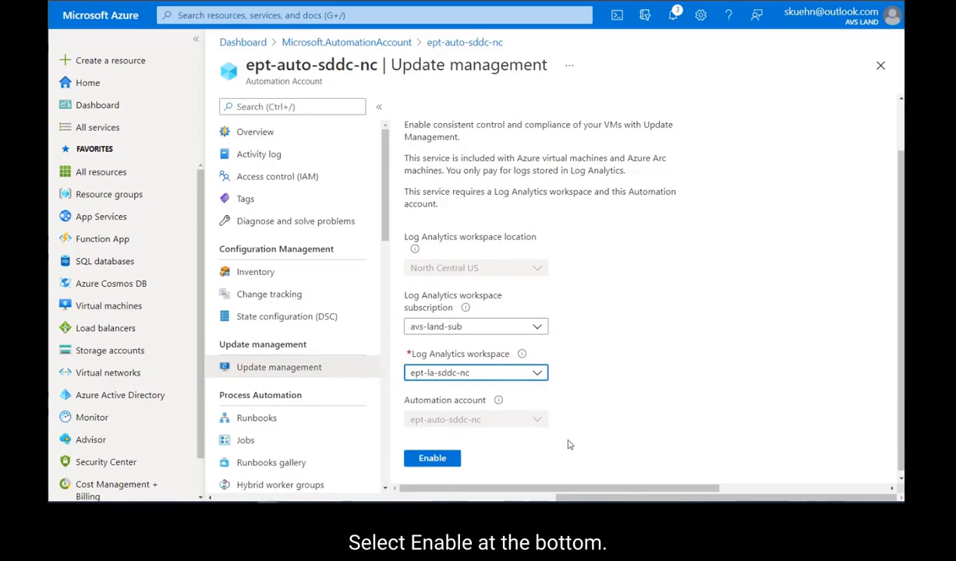
pyautogui.click(421, 458)
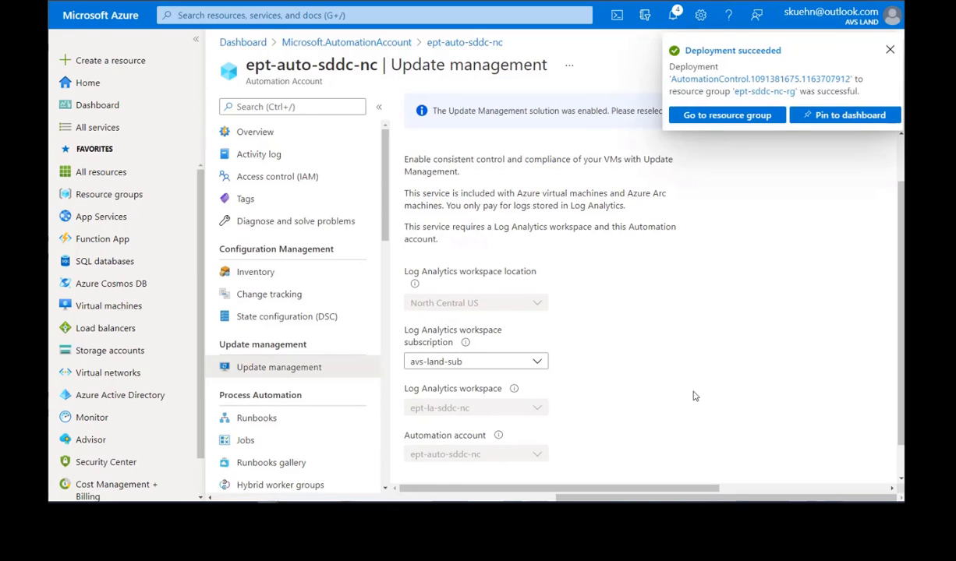
# Reload the automation account's Update Management page and enable Update Management on all available machines.
pyautogui.click(255, 272)
pyautogui.click(257, 367)
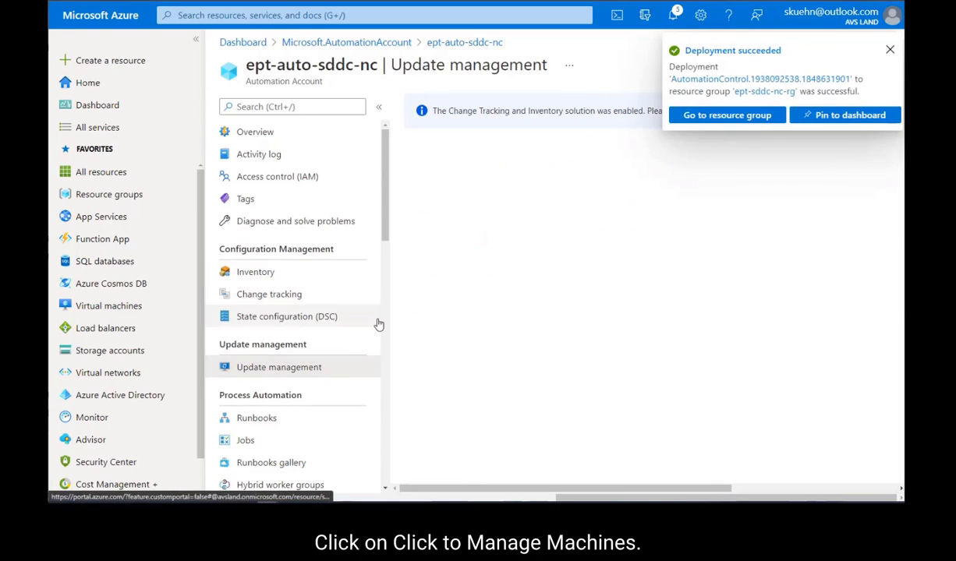
pyautogui.click(891, 50)
pyautogui.click(693, 136)
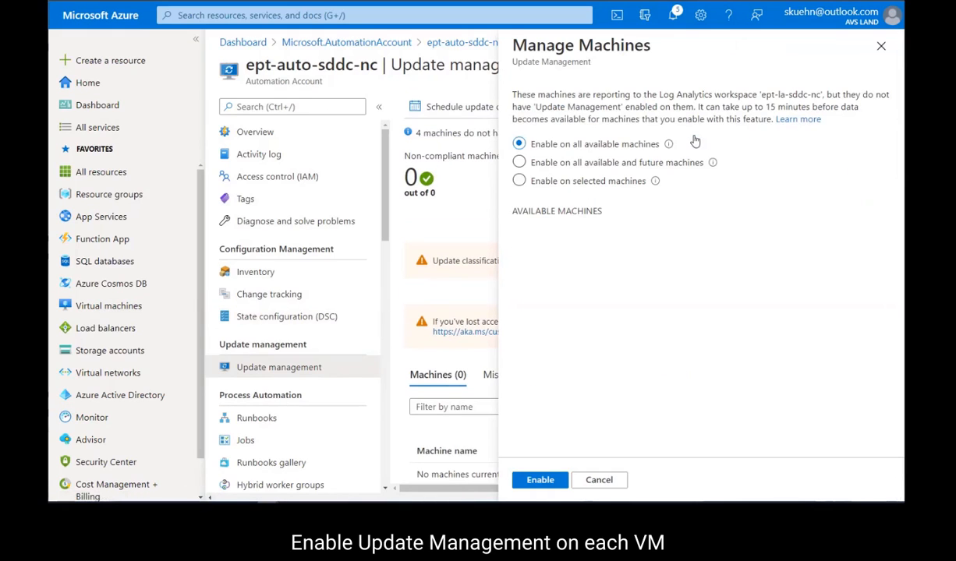
pyautogui.click(546, 481)
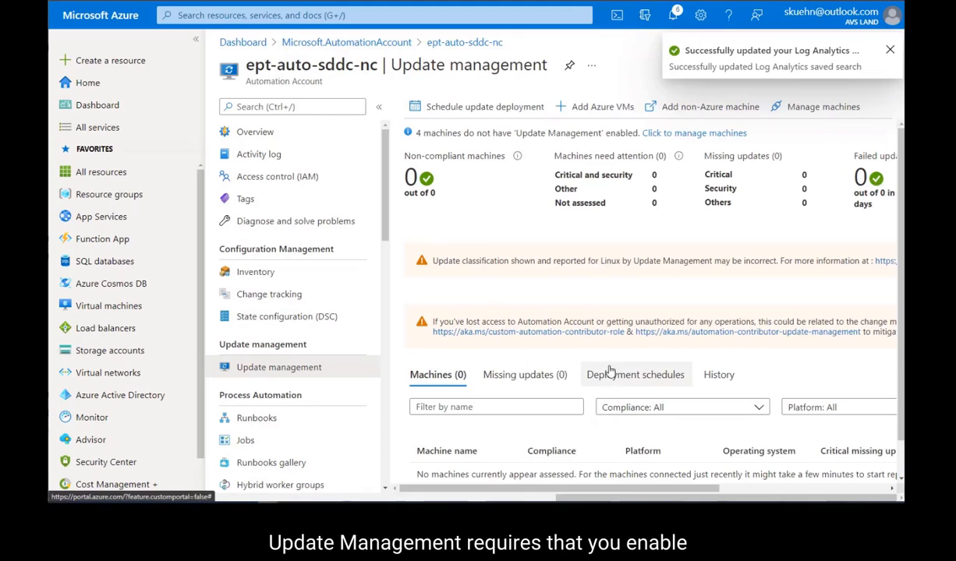
pyautogui.click(305, 376)
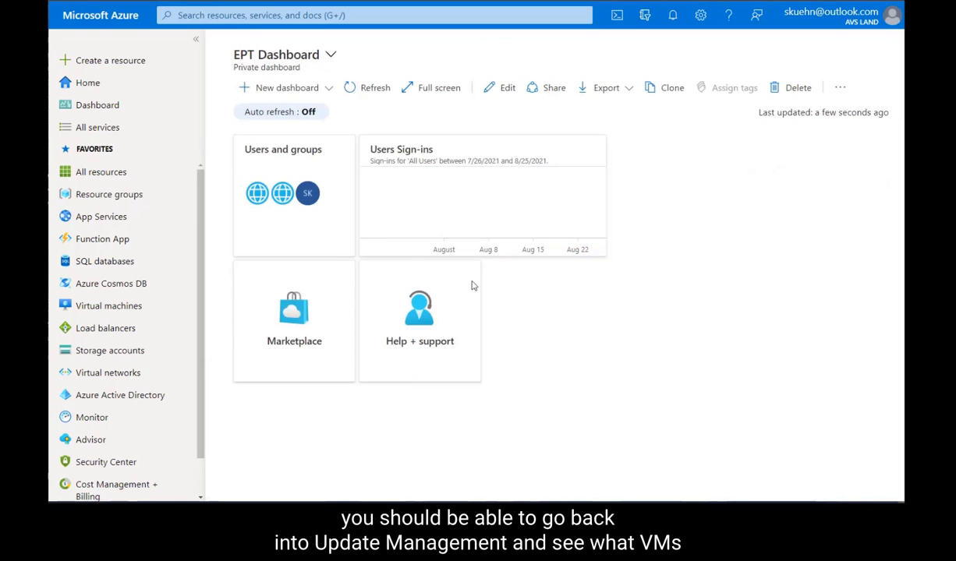
# Open Update Management of the ept-auto-sddc-nc automation account in the ept-sddc-nc-rg resource group.
pyautogui.click(131, 194)
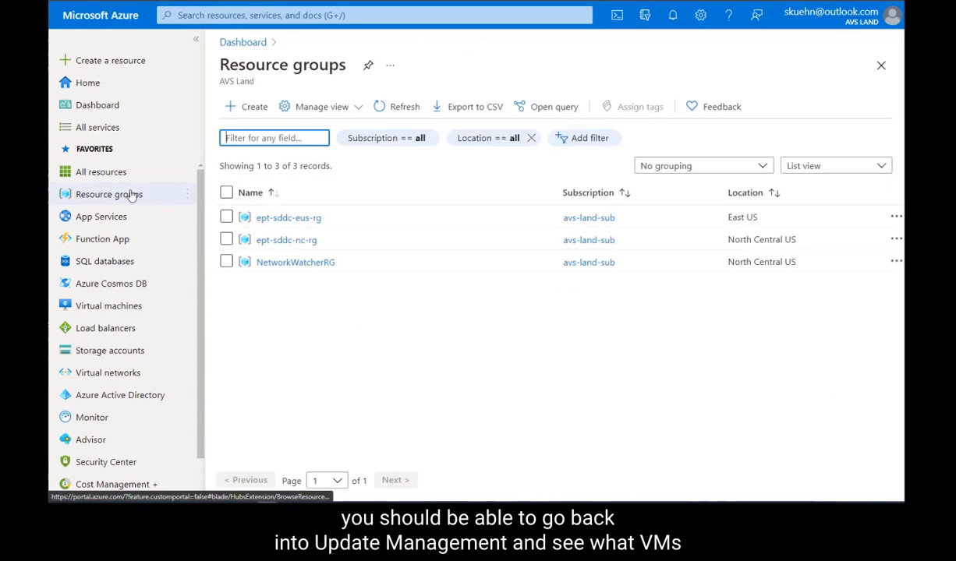
pyautogui.click(281, 240)
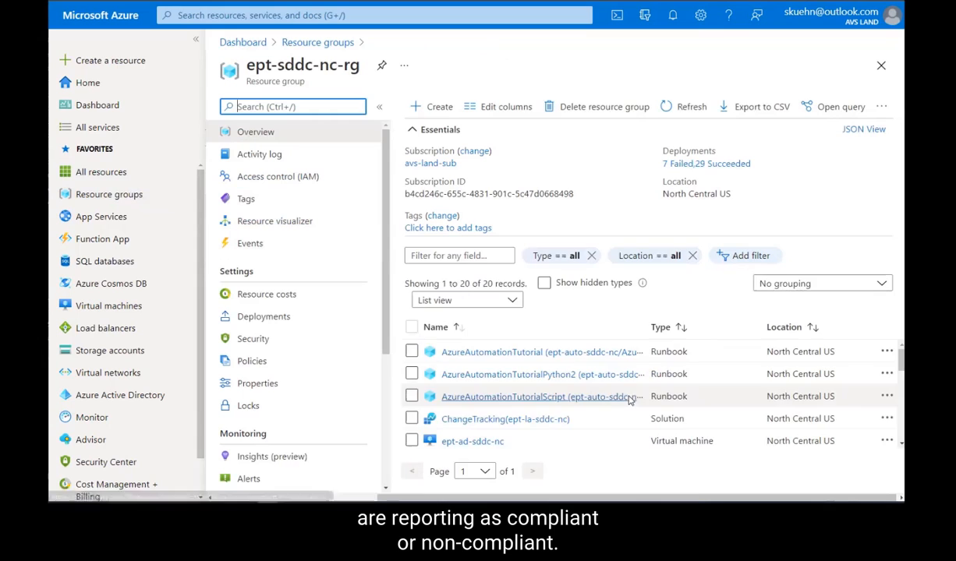
pyautogui.scroll(-5, 630, 400)
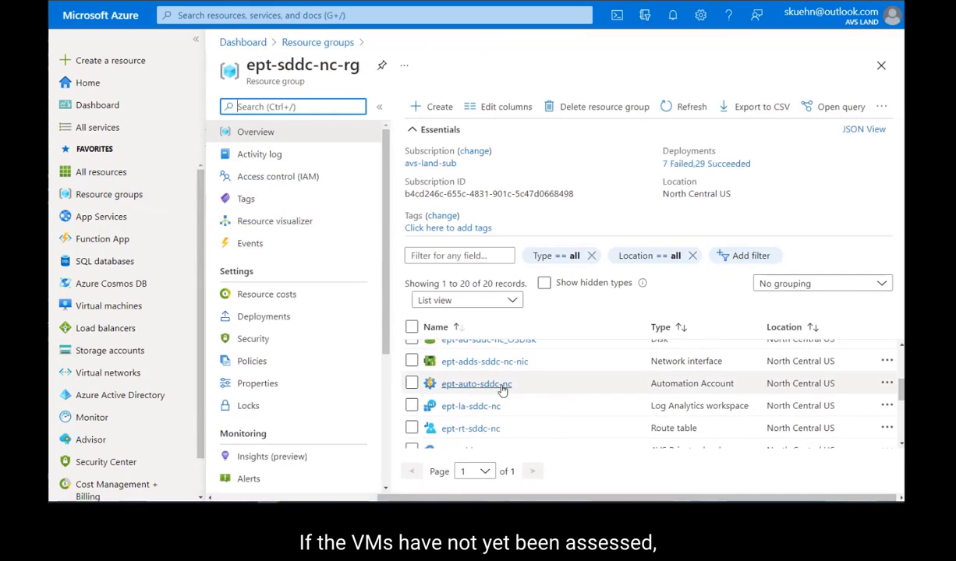
pyautogui.click(501, 386)
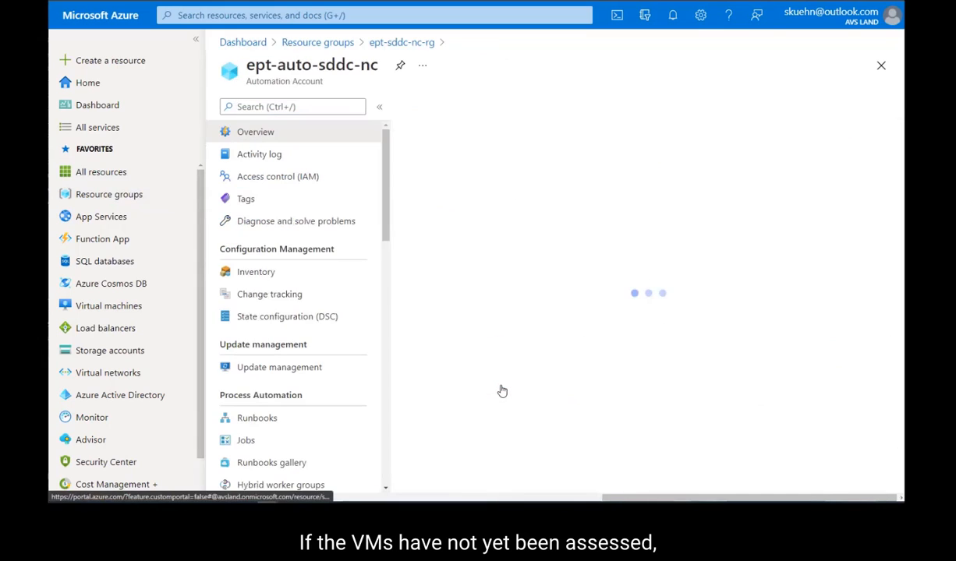
pyautogui.click(315, 370)
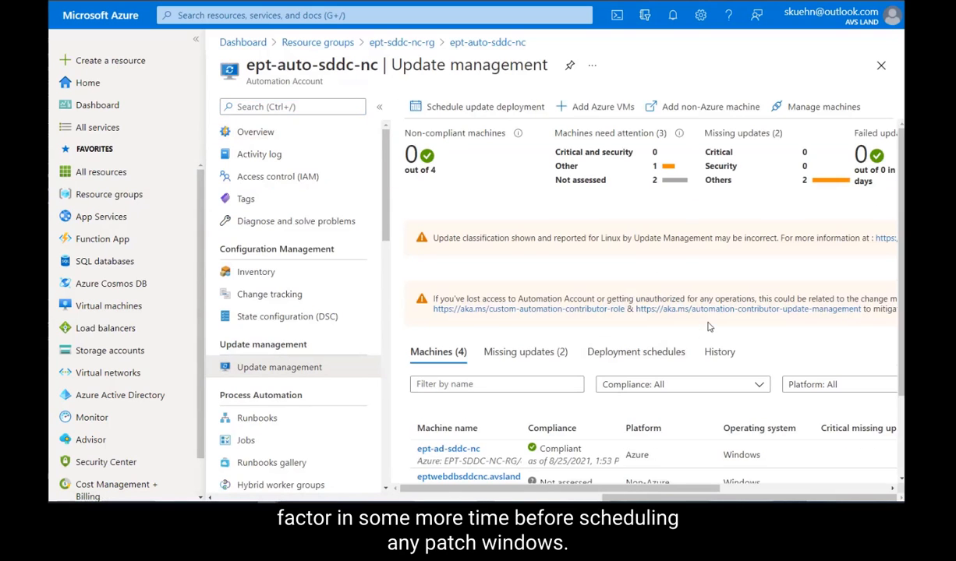
# Filter the Update Management machine list to the Non-Azure platform and review the compliance of those servers.
pyautogui.scroll(-2, 708, 324)
pyautogui.moveTo(702, 489); pyautogui.dragTo(715, 489)
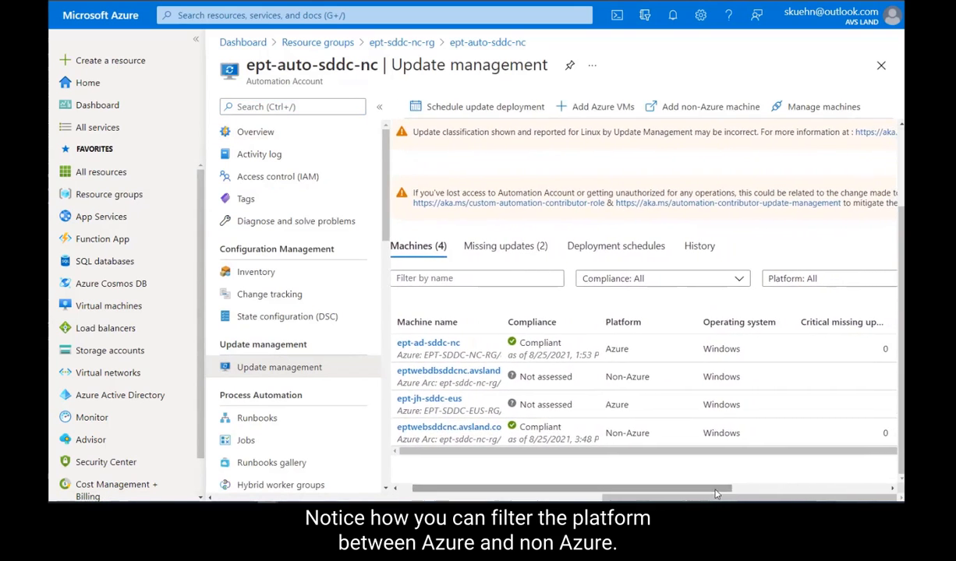
pyautogui.click(789, 279)
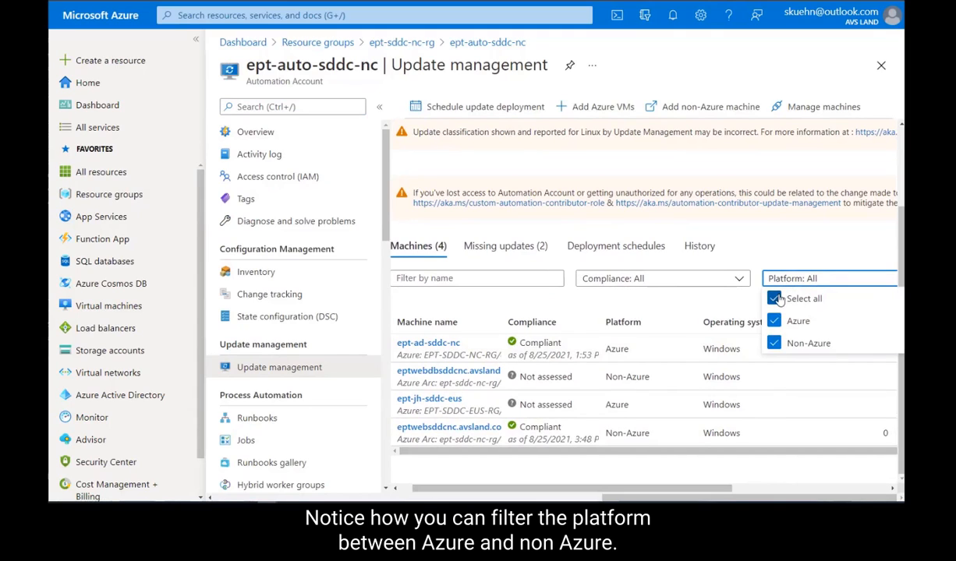
pyautogui.click(777, 299)
pyautogui.click(774, 343)
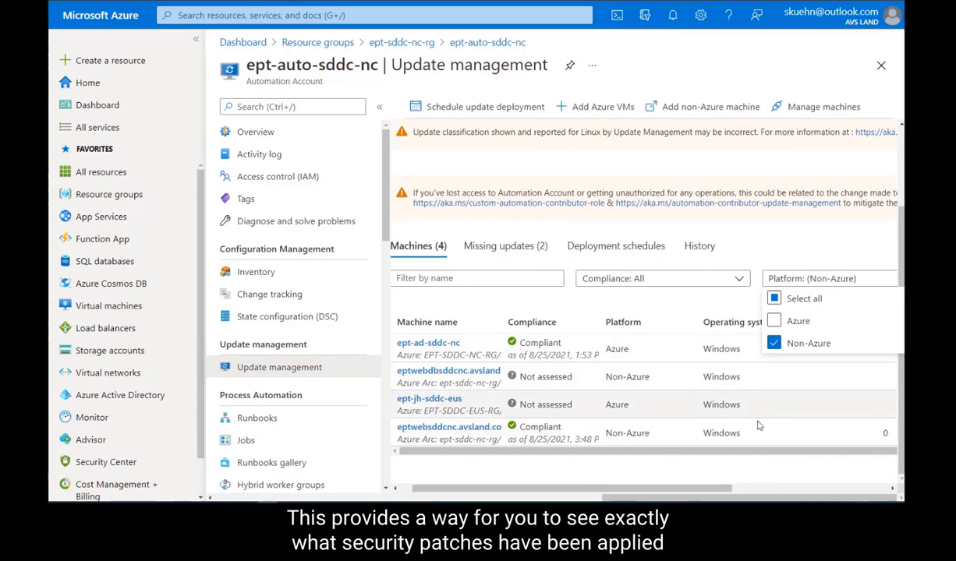
pyautogui.click(762, 477)
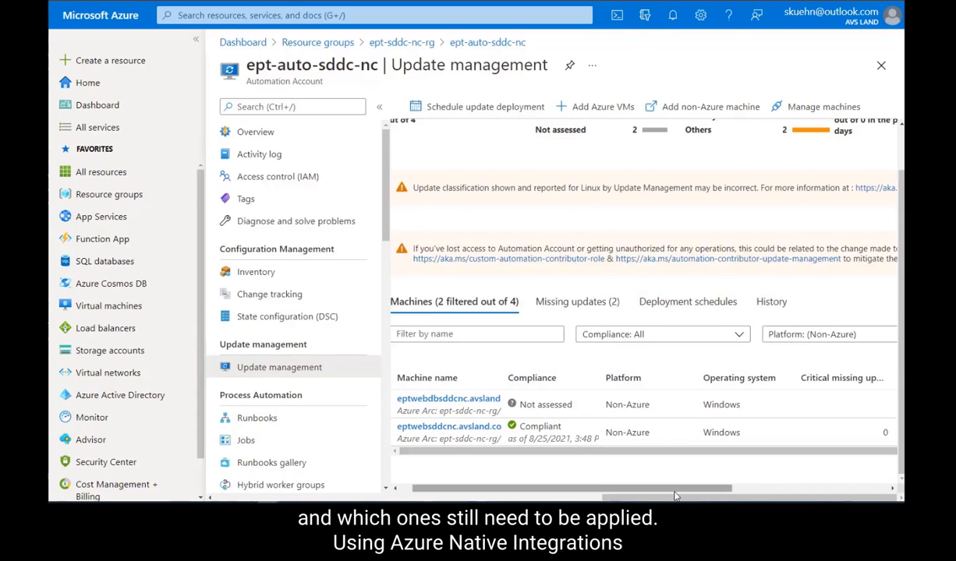
pyautogui.moveTo(674, 491); pyautogui.dragTo(647, 501)
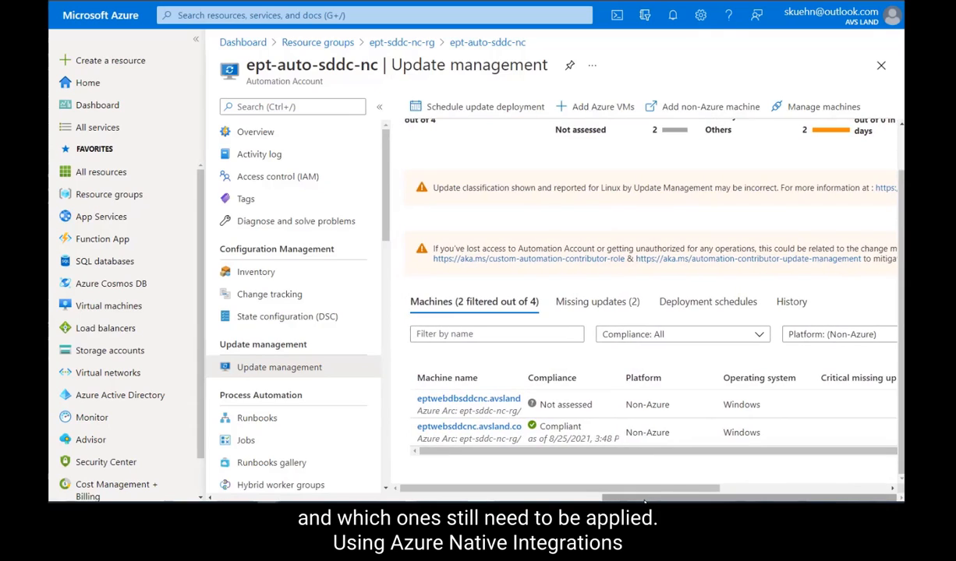